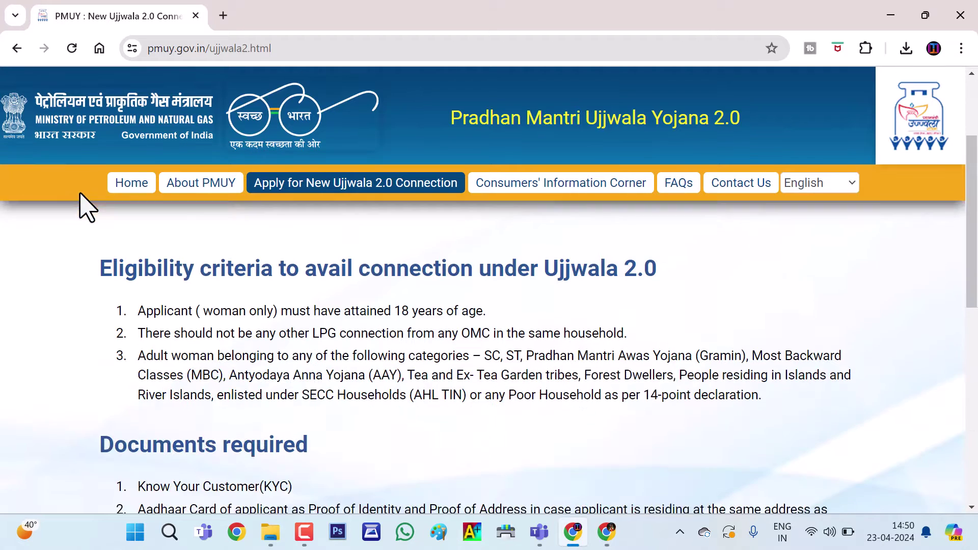
- Review the Ujjwala 2.0 eligibility criteria and required documents, and translate the page into Tamil
{"action": "scroll", "coordinate": [170, 308], "scroll_direction": "down", "scroll_amount": 9}
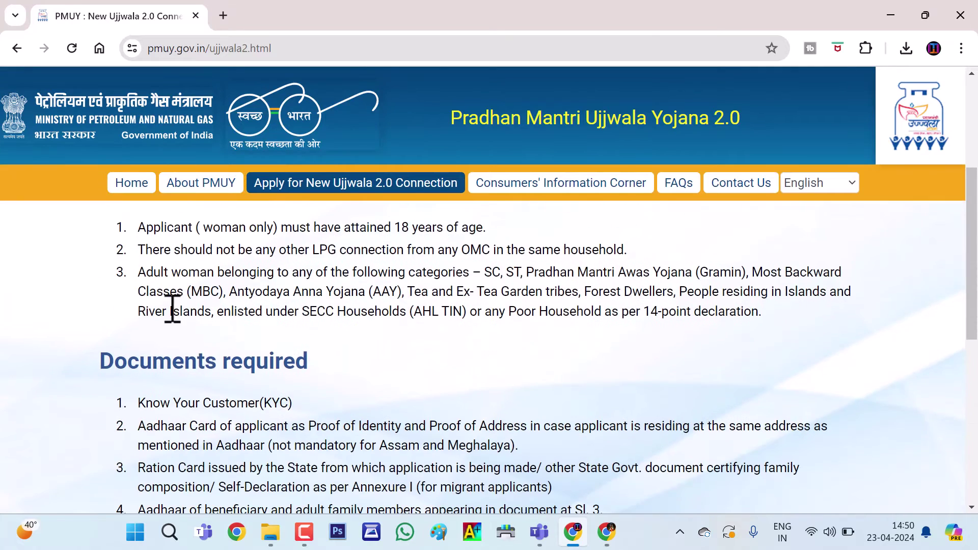
{"action": "scroll", "coordinate": [377, 316], "scroll_direction": "up", "scroll_amount": 2}
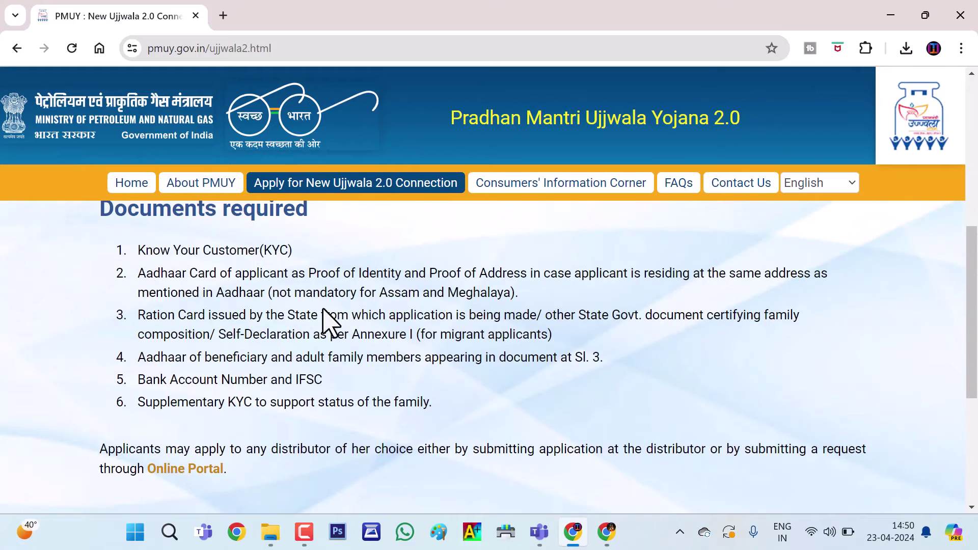
{"action": "scroll", "coordinate": [323, 320], "scroll_direction": "up", "scroll_amount": 5}
{"action": "scroll", "coordinate": [308, 321], "scroll_direction": "down", "scroll_amount": 1}
{"action": "scroll", "coordinate": [354, 324], "scroll_direction": "up", "scroll_amount": 3}
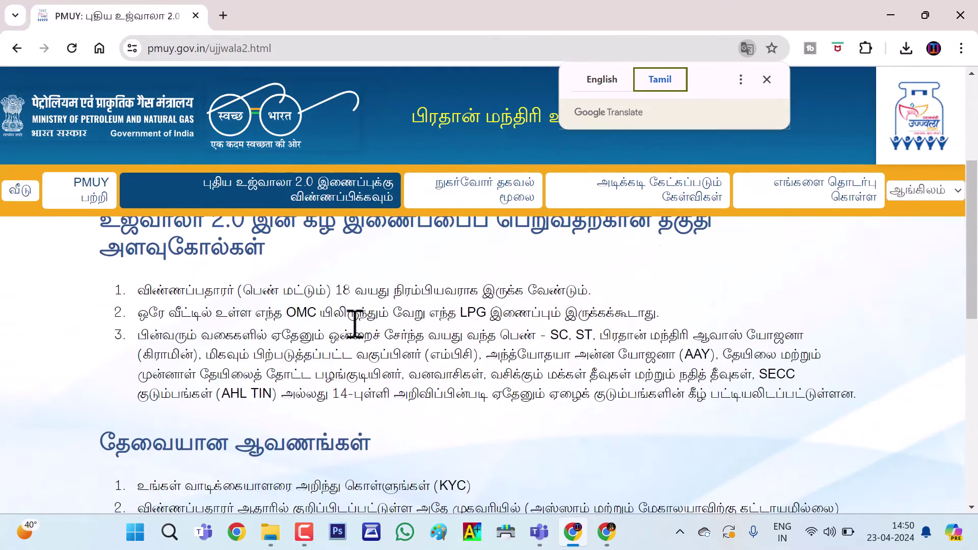
- Read the first eligibility criterion in Tamil, covering the applicant's gender and minimum age
{"action": "left_click_drag", "start_coordinate": [105, 298], "coordinate": [251, 298]}
{"action": "left_click", "coordinate": [321, 343]}
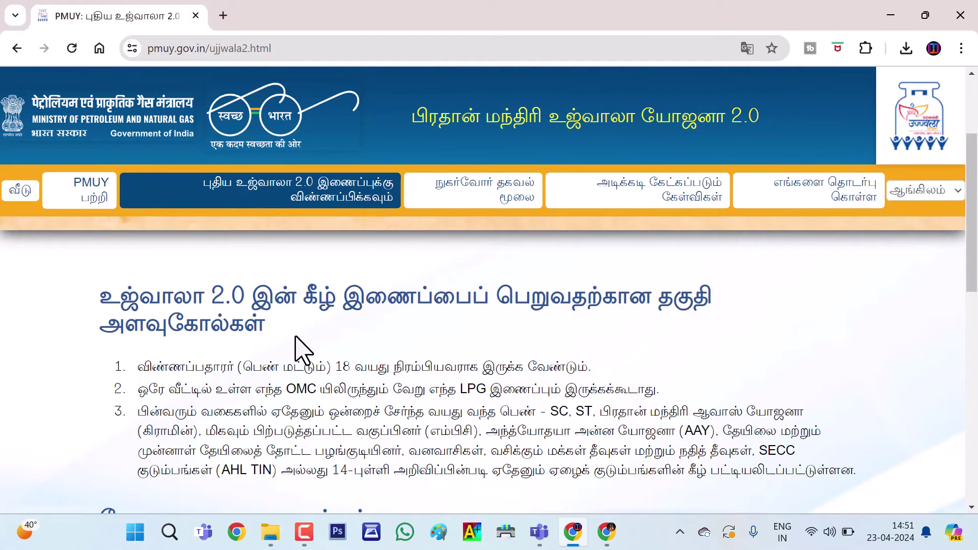
{"action": "double_click", "coordinate": [148, 367]}
{"action": "left_click_drag", "start_coordinate": [275, 363], "coordinate": [585, 372]}
{"action": "left_click", "coordinate": [614, 378]}
{"action": "double_click", "coordinate": [342, 365]}
{"action": "left_click_drag", "start_coordinate": [363, 363], "coordinate": [640, 380]}
{"action": "left_click", "coordinate": [639, 377]}
- Read the second and third eligibility criteria, covering existing LPG connections in the household and the eligible categories of women
{"action": "left_click_drag", "start_coordinate": [142, 391], "coordinate": [284, 389]}
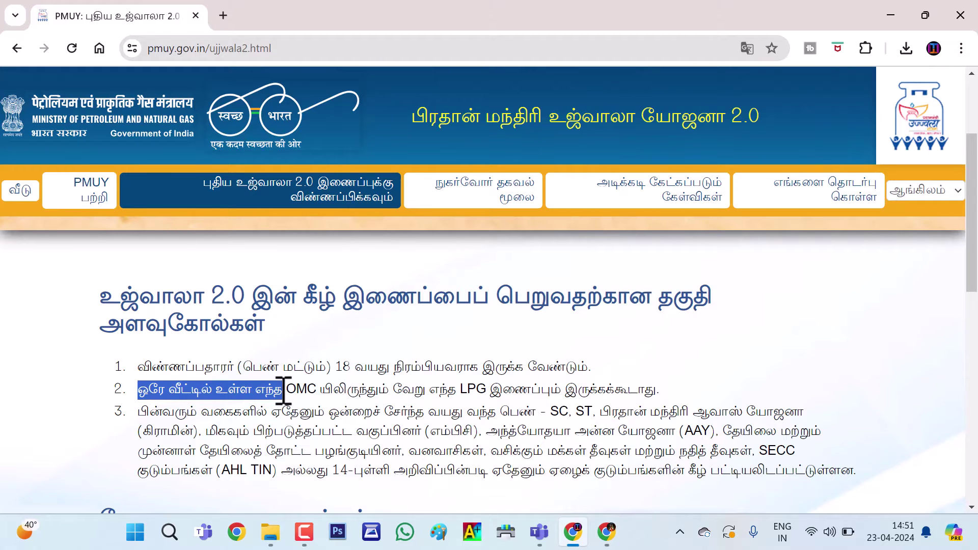
{"action": "left_click", "coordinate": [292, 393]}
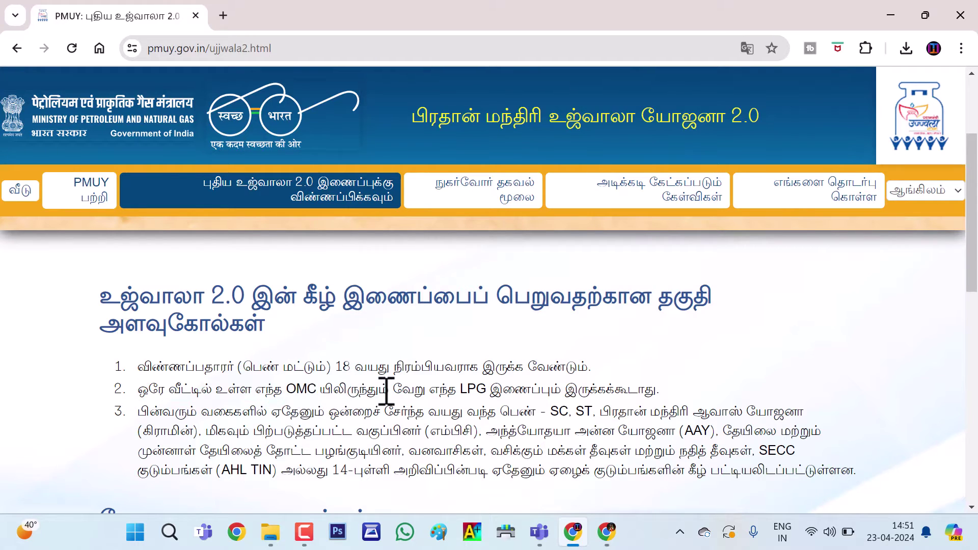
{"action": "left_click_drag", "start_coordinate": [387, 389], "coordinate": [531, 391]}
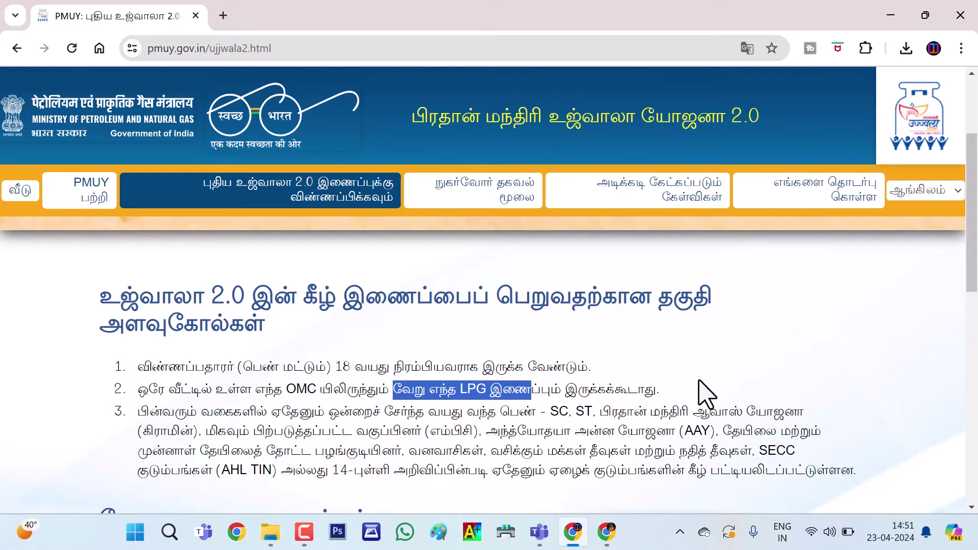
{"action": "left_click", "coordinate": [696, 354]}
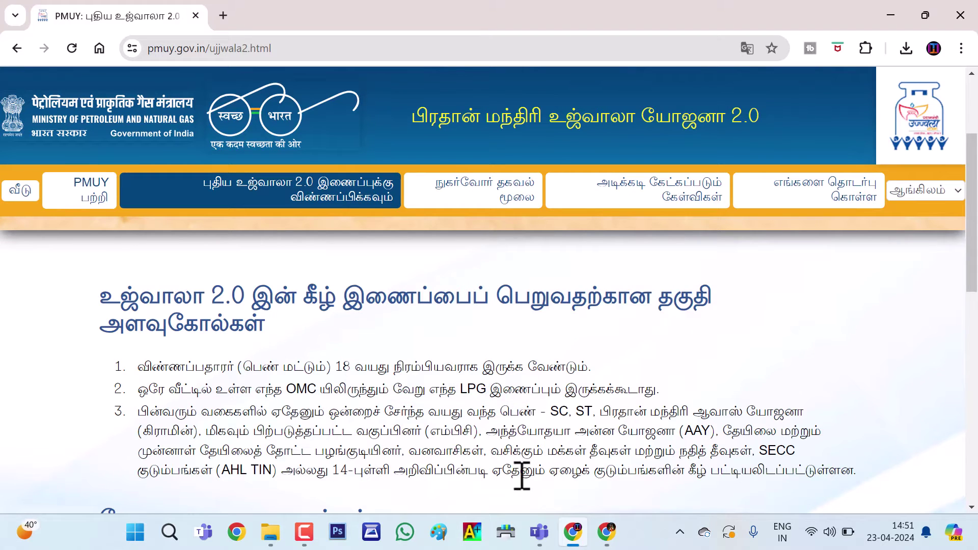
{"action": "left_click_drag", "start_coordinate": [547, 411], "coordinate": [842, 477]}
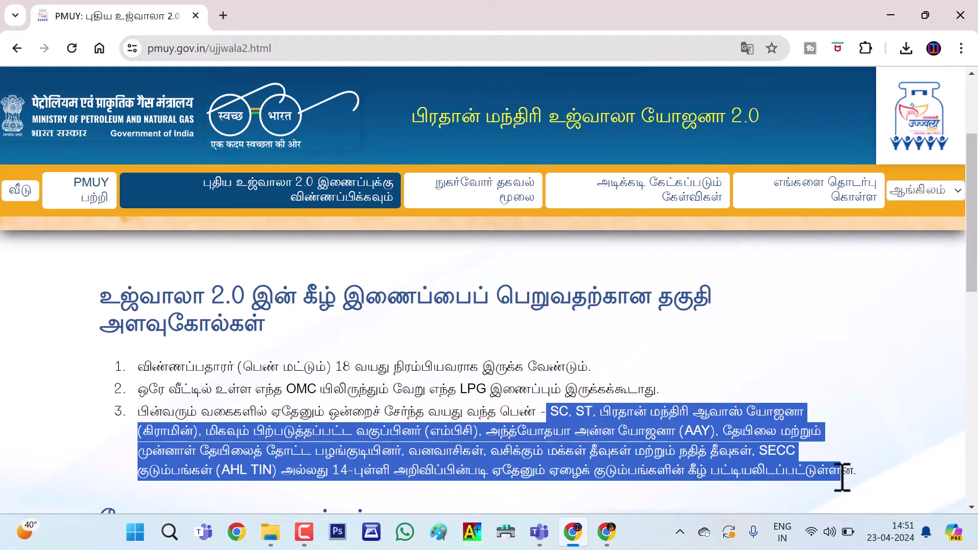
{"action": "left_click", "coordinate": [799, 352]}
{"action": "scroll", "coordinate": [769, 340], "scroll_direction": "down", "scroll_amount": 3}
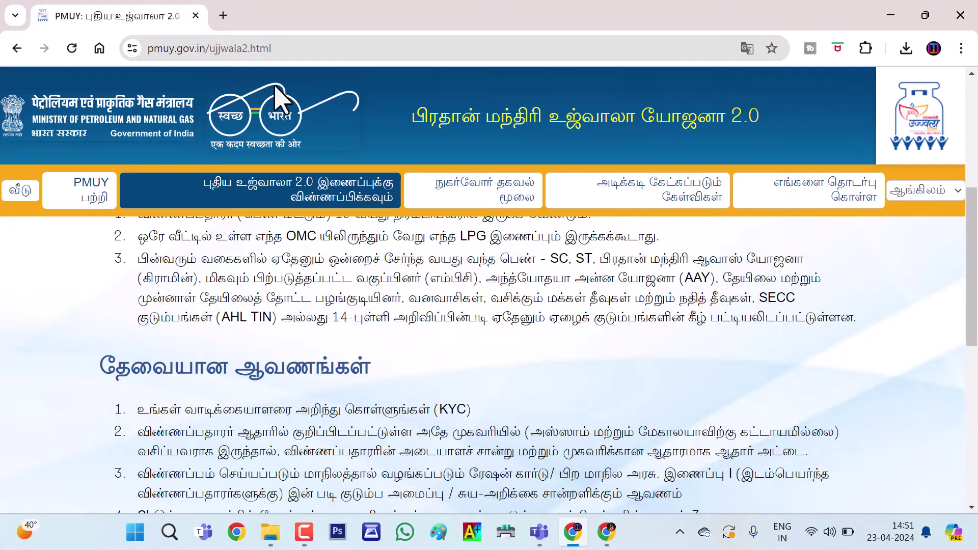
- Search Google in a new tab for the meaning of BPL (below poverty line) in Tamil
{"action": "left_click", "coordinate": [224, 15]}
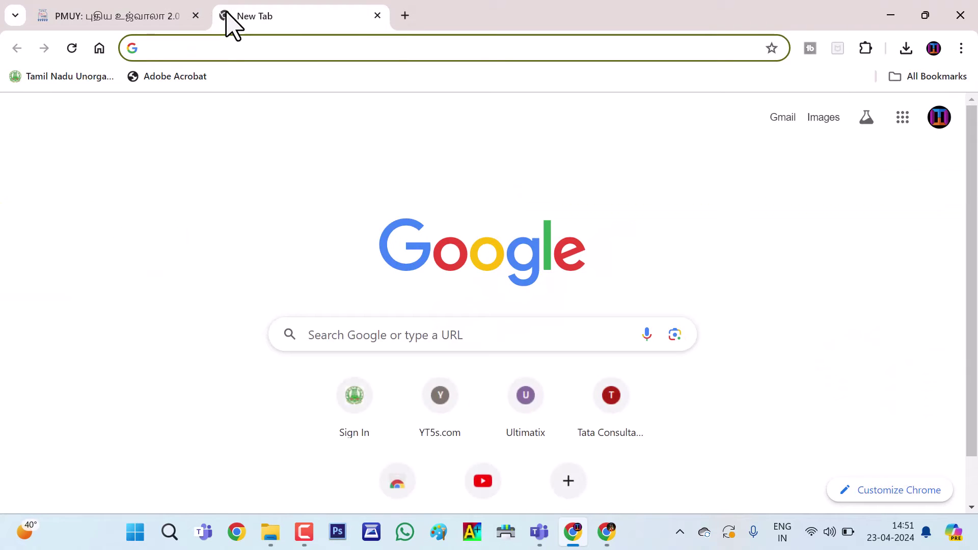
{"action": "type", "text": "BELOW PO"}
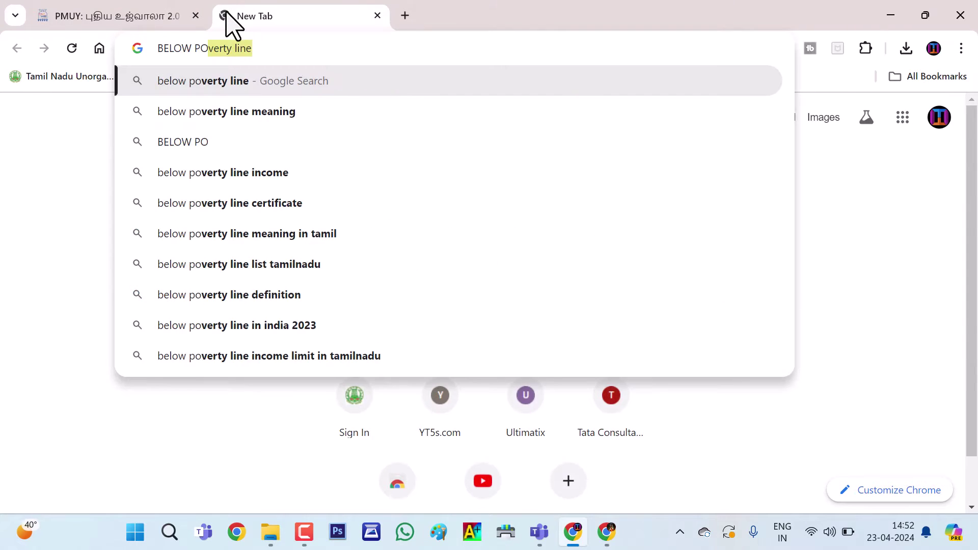
{"action": "key", "text": "Down"}
{"action": "key", "text": "Down"}
{"action": "key", "text": "Down"}
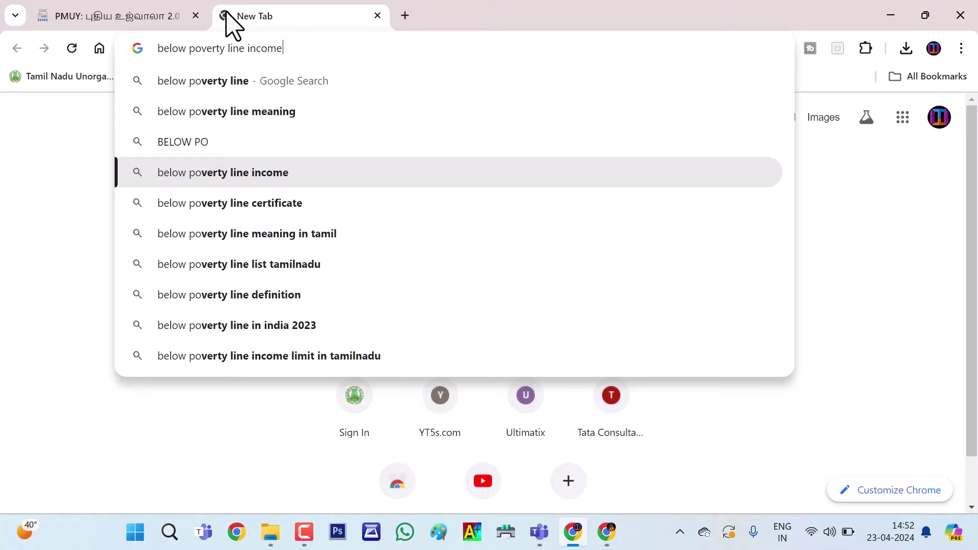
{"action": "key", "text": "Up"}
{"action": "key", "text": "Up"}
{"action": "key", "text": "Up"}
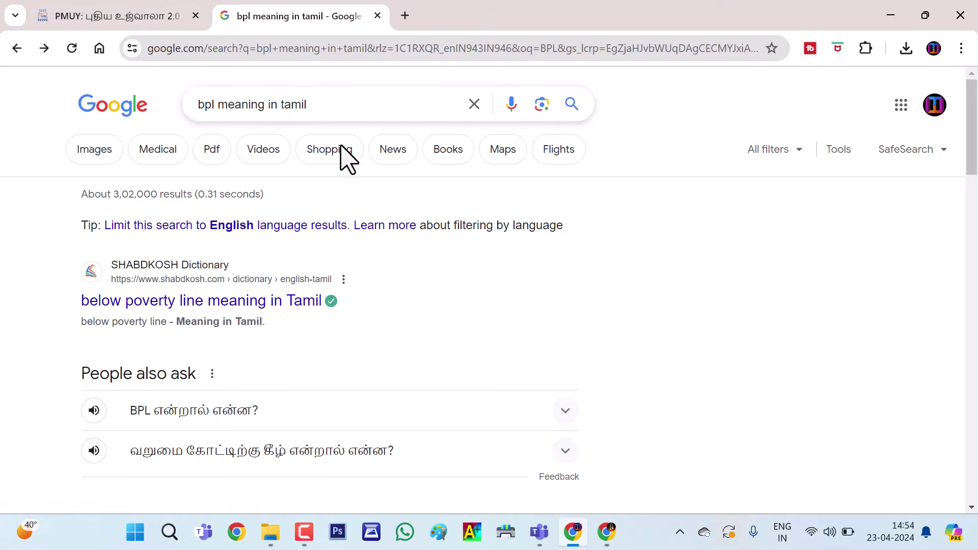
- Return to the PMUY page, review the required documents in Tamil, and restore the page to English
{"action": "left_click", "coordinate": [61, 15]}
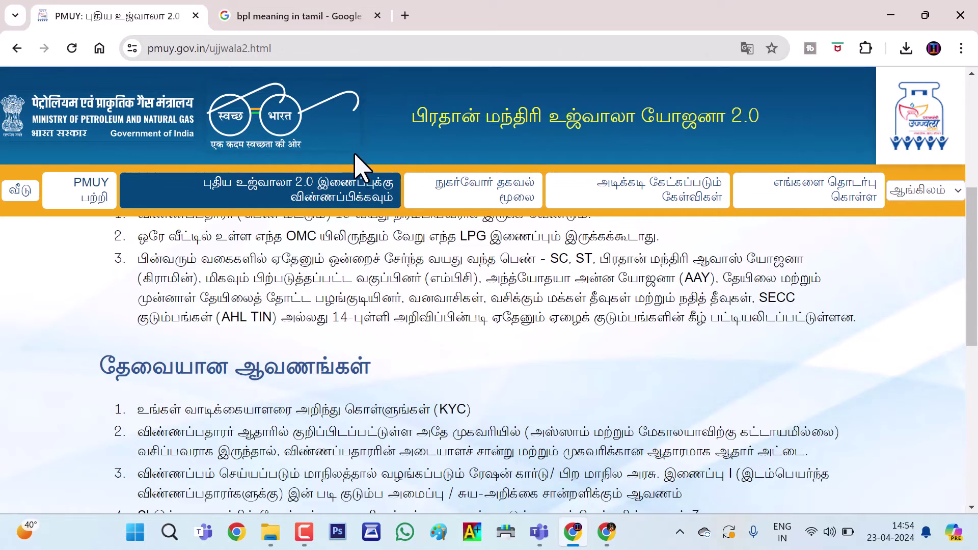
{"action": "scroll", "coordinate": [448, 286], "scroll_direction": "down", "scroll_amount": 2}
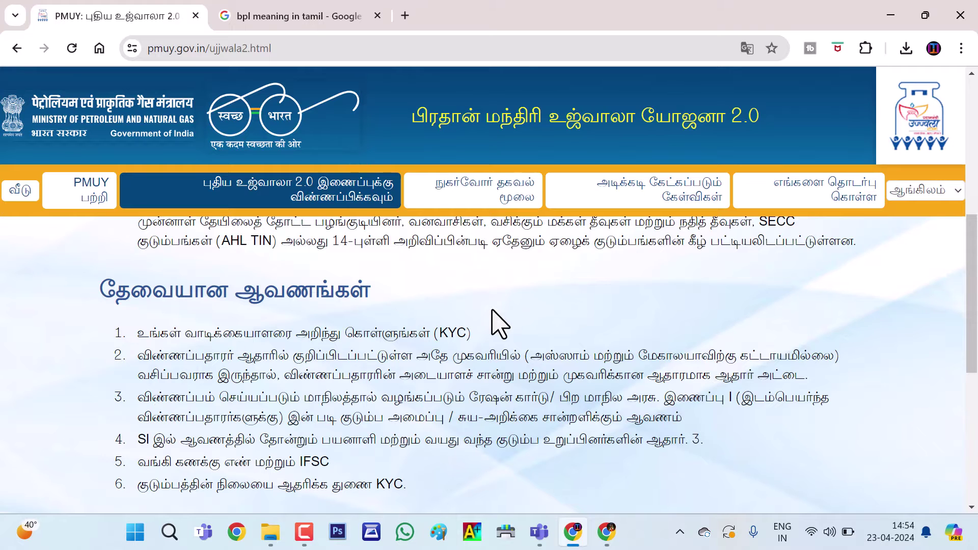
{"action": "scroll", "coordinate": [492, 323], "scroll_direction": "down", "scroll_amount": 2}
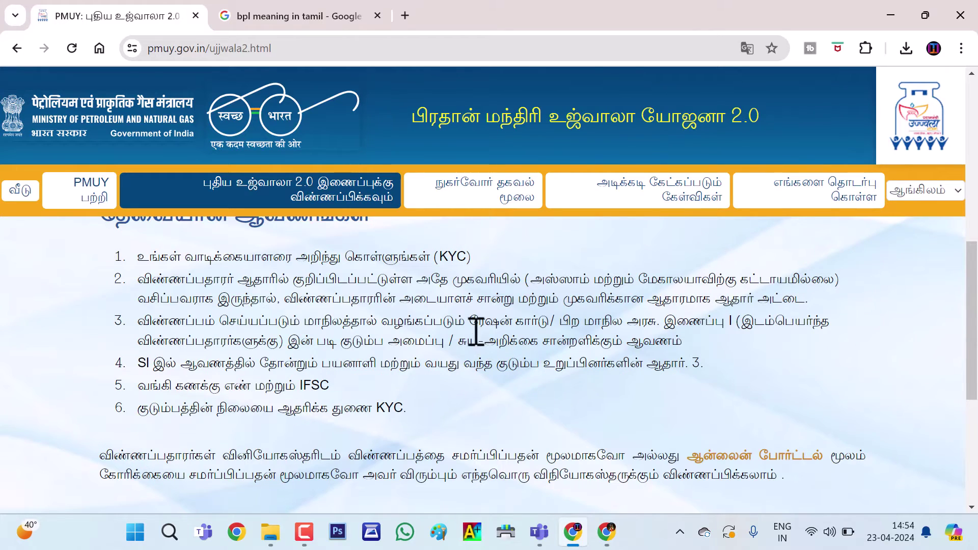
{"action": "scroll", "coordinate": [417, 307], "scroll_direction": "up", "scroll_amount": 3}
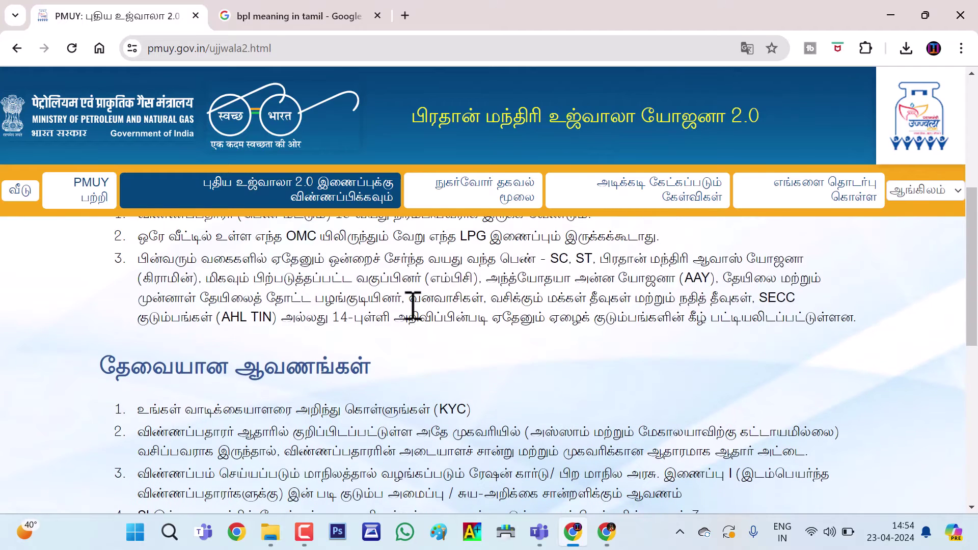
{"action": "scroll", "coordinate": [376, 331], "scroll_direction": "up", "scroll_amount": 6}
{"action": "scroll", "coordinate": [375, 332], "scroll_direction": "down", "scroll_amount": 3}
{"action": "scroll", "coordinate": [377, 336], "scroll_direction": "up", "scroll_amount": 3}
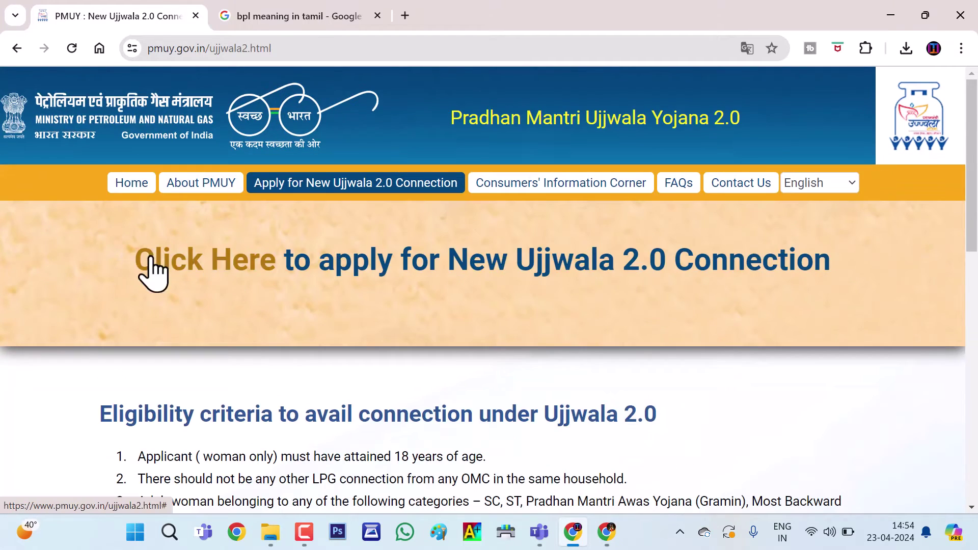
- Start the online application for a new Ujjwala 2.0 connection and choose HP Gas as the provider
{"action": "left_click", "coordinate": [188, 265]}
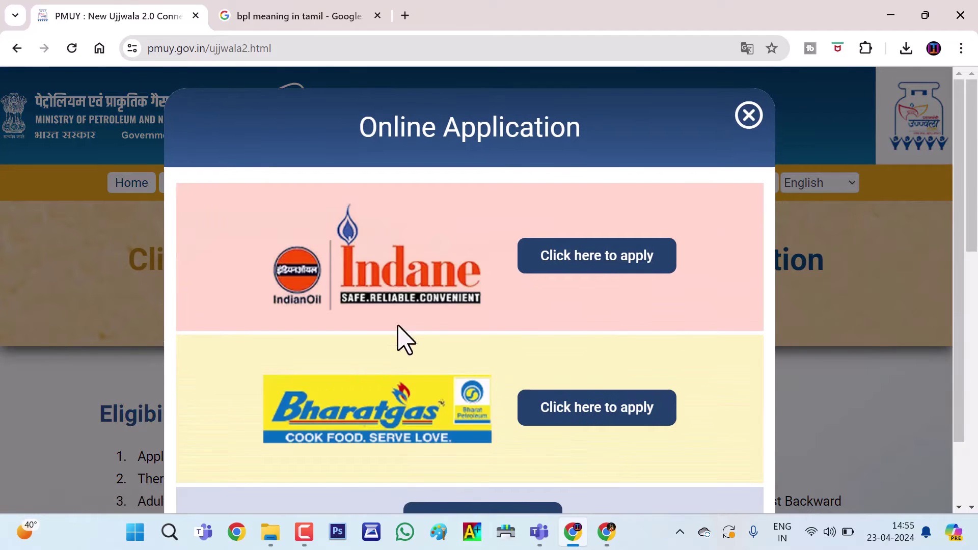
{"action": "scroll", "coordinate": [467, 260], "scroll_direction": "down", "scroll_amount": 3}
{"action": "scroll", "coordinate": [438, 254], "scroll_direction": "up", "scroll_amount": 1}
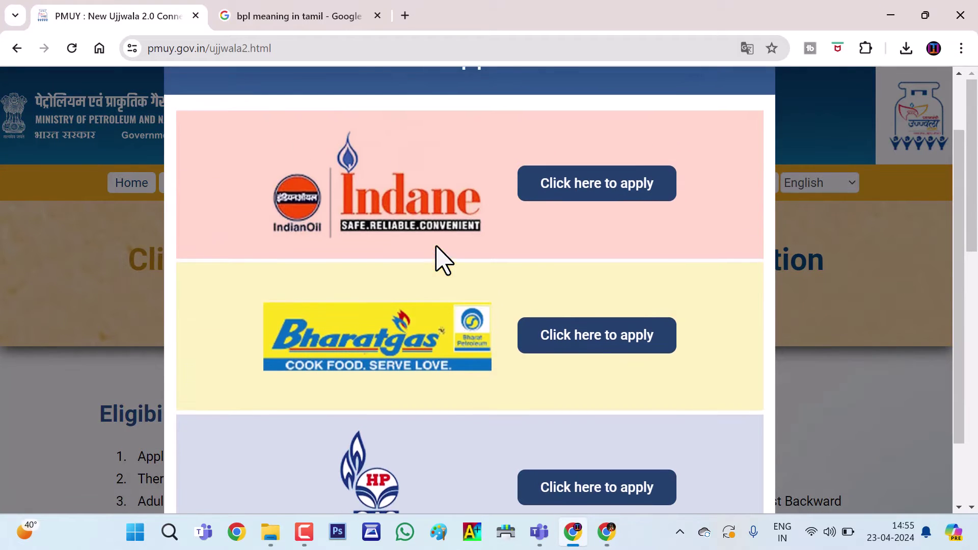
{"action": "scroll", "coordinate": [360, 222], "scroll_direction": "down", "scroll_amount": 1}
{"action": "scroll", "coordinate": [397, 275], "scroll_direction": "down", "scroll_amount": 3}
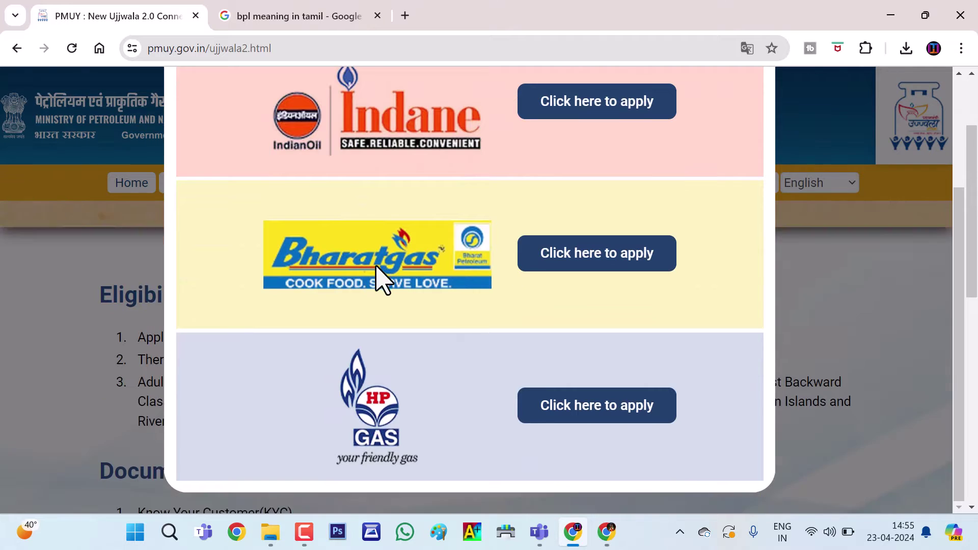
{"action": "scroll", "coordinate": [404, 399], "scroll_direction": "up", "scroll_amount": 3}
{"action": "scroll", "coordinate": [418, 306], "scroll_direction": "down", "scroll_amount": 3}
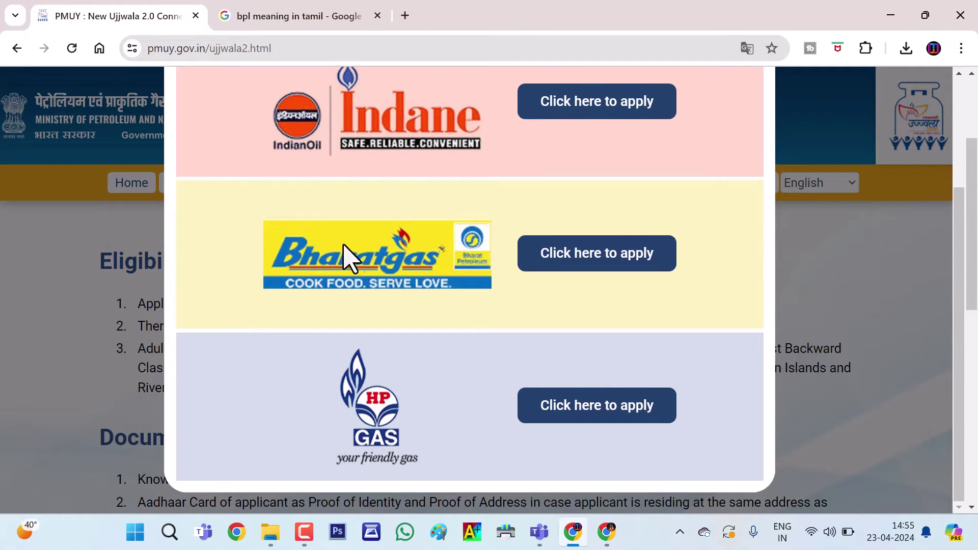
{"action": "scroll", "coordinate": [390, 263], "scroll_direction": "up", "scroll_amount": 1}
{"action": "scroll", "coordinate": [398, 275], "scroll_direction": "up", "scroll_amount": 1}
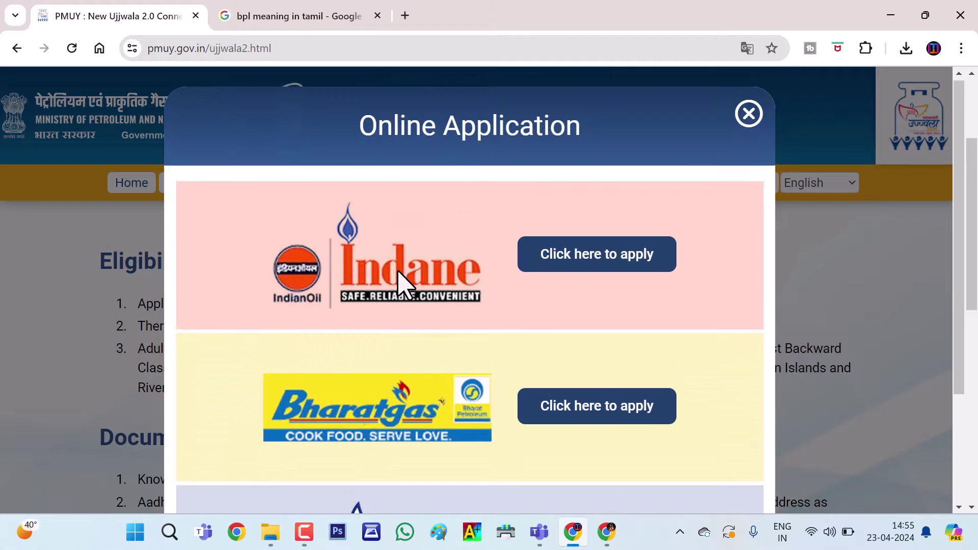
{"action": "scroll", "coordinate": [399, 419], "scroll_direction": "down", "scroll_amount": 3}
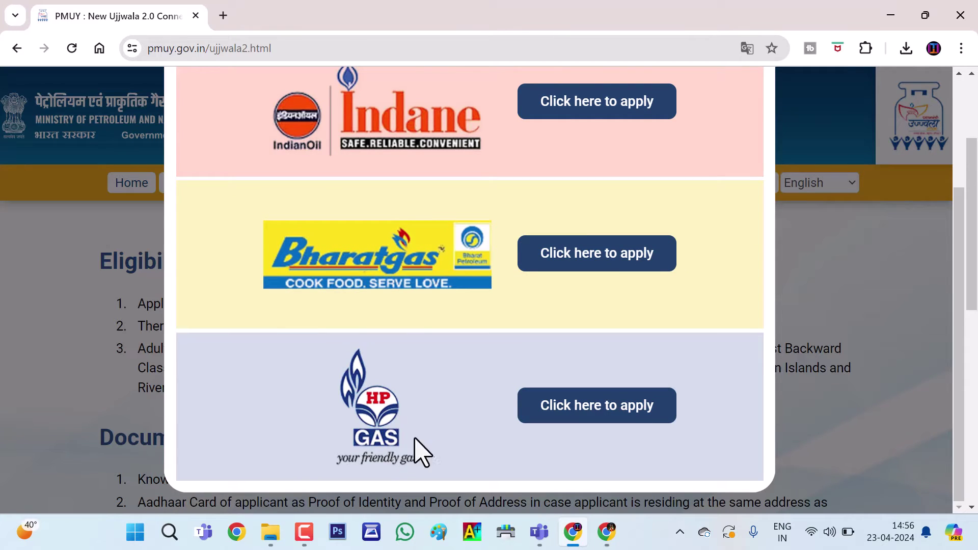
{"action": "left_click", "coordinate": [589, 430]}
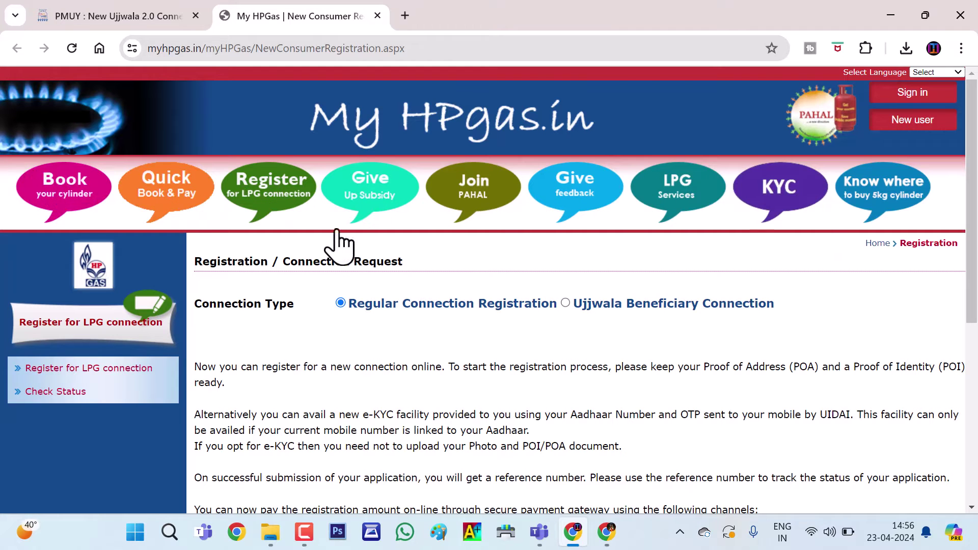
- Set the connection type to Ujjwala Beneficiary Connection and accept the Ujjwala eligibility declaration
{"action": "scroll", "coordinate": [326, 247], "scroll_direction": "down", "scroll_amount": 4}
{"action": "scroll", "coordinate": [356, 235], "scroll_direction": "up", "scroll_amount": 4}
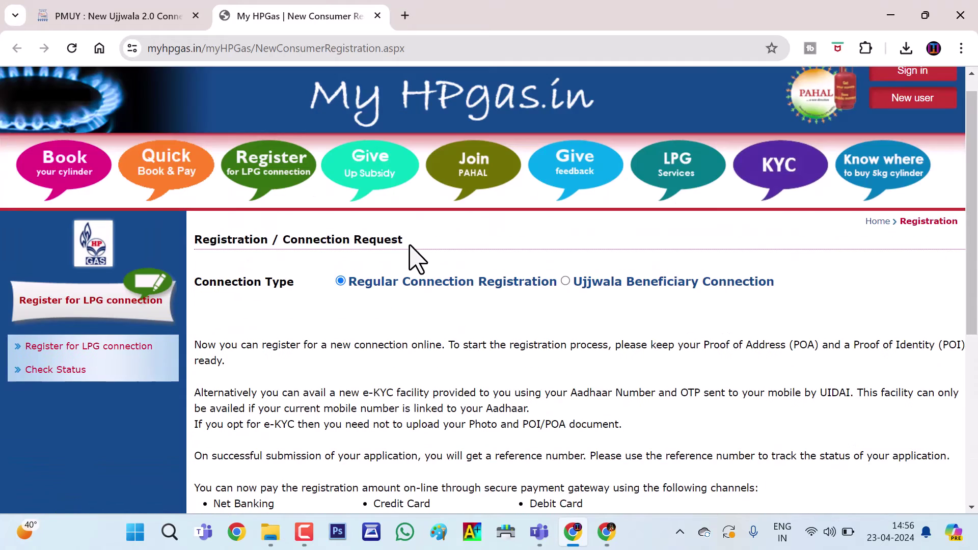
{"action": "scroll", "coordinate": [414, 260], "scroll_direction": "down", "scroll_amount": 3}
{"action": "scroll", "coordinate": [445, 270], "scroll_direction": "up", "scroll_amount": 4}
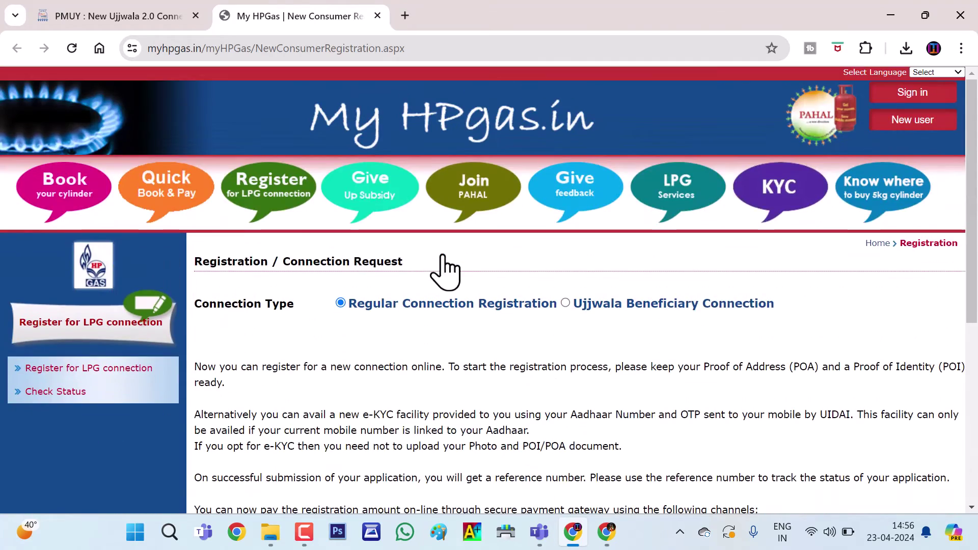
{"action": "scroll", "coordinate": [474, 254], "scroll_direction": "down", "scroll_amount": 3}
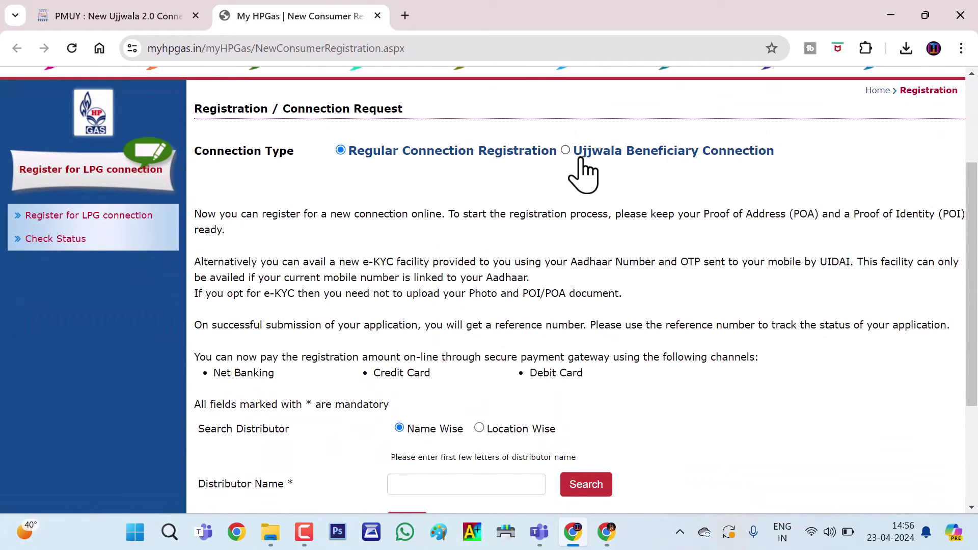
{"action": "left_click", "coordinate": [565, 151]}
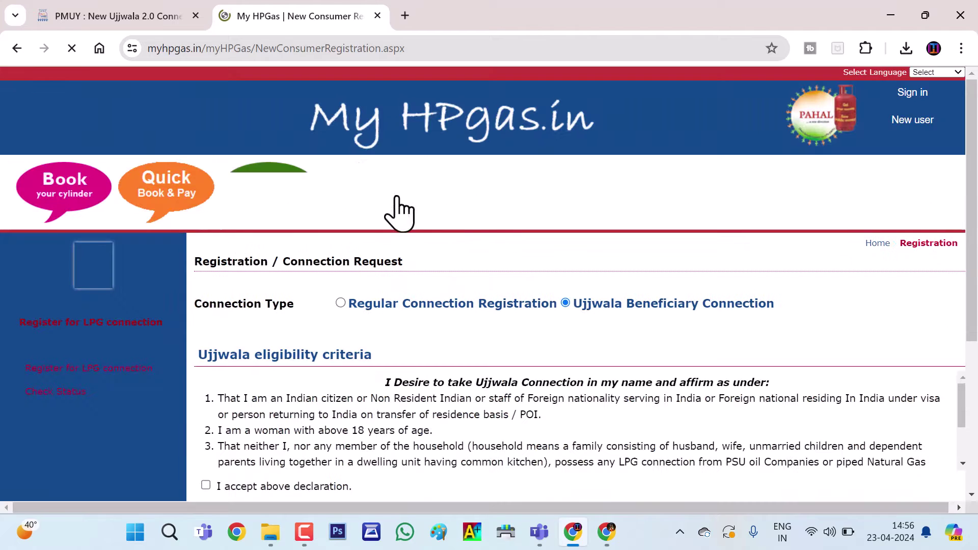
{"action": "scroll", "coordinate": [208, 273], "scroll_direction": "down", "scroll_amount": 3}
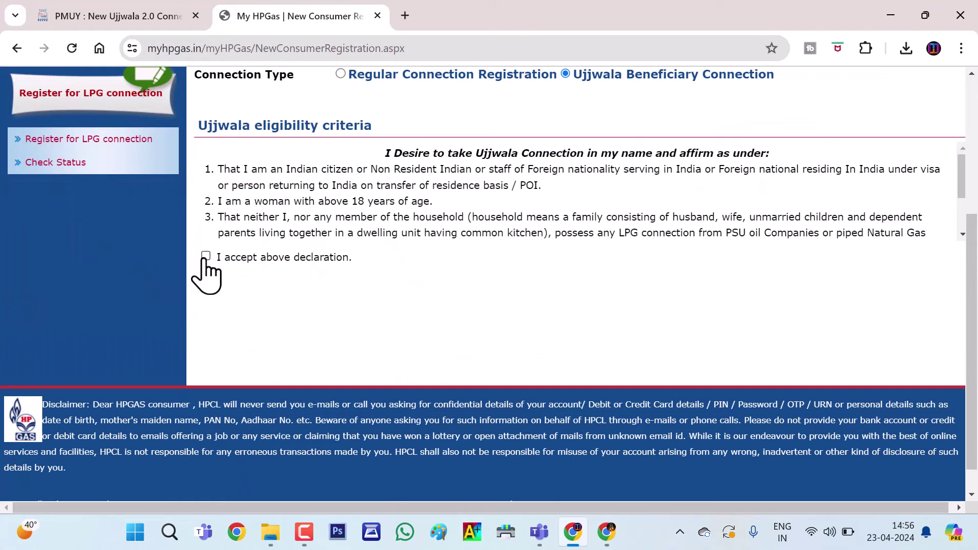
{"action": "left_click", "coordinate": [206, 256]}
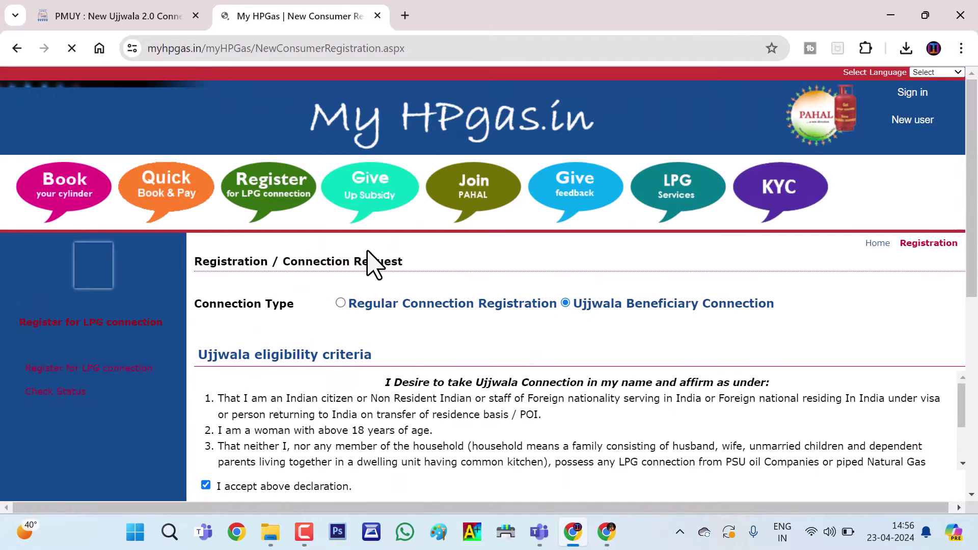
- Search for the distributor by location, choosing Tamil Nadu as the state and TIRUPATHUR as the district
{"action": "scroll", "coordinate": [371, 257], "scroll_direction": "down", "scroll_amount": 2}
{"action": "scroll", "coordinate": [371, 261], "scroll_direction": "down", "scroll_amount": 5}
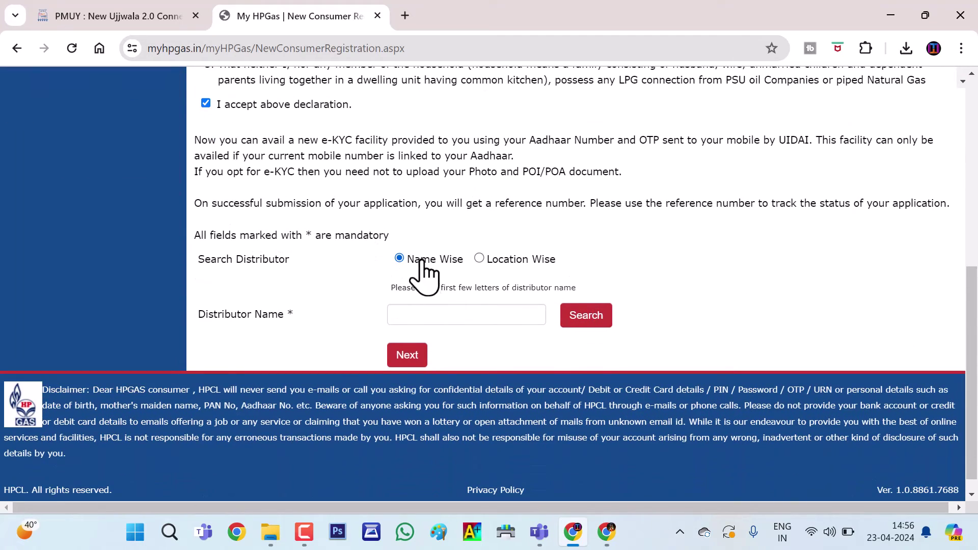
{"action": "left_click", "coordinate": [479, 259]}
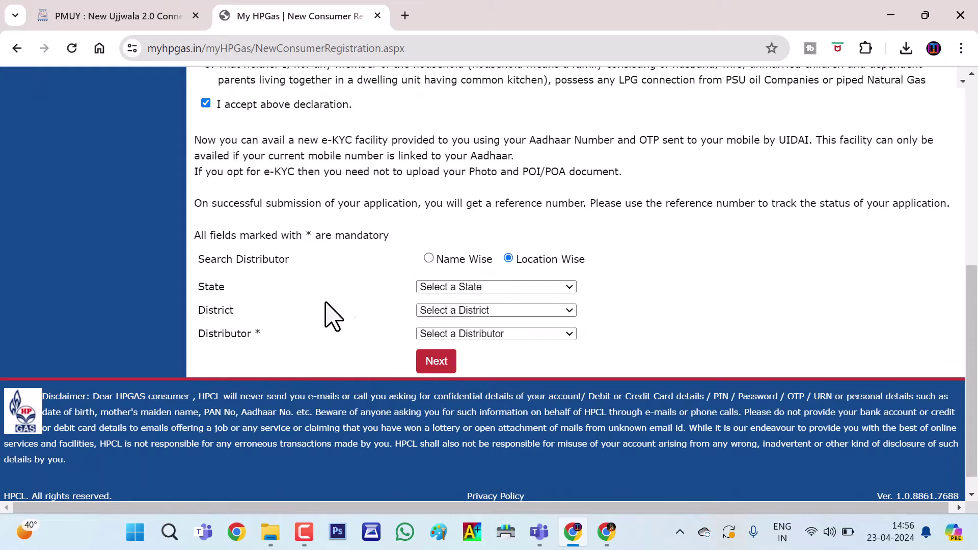
{"action": "left_click", "coordinate": [442, 289]}
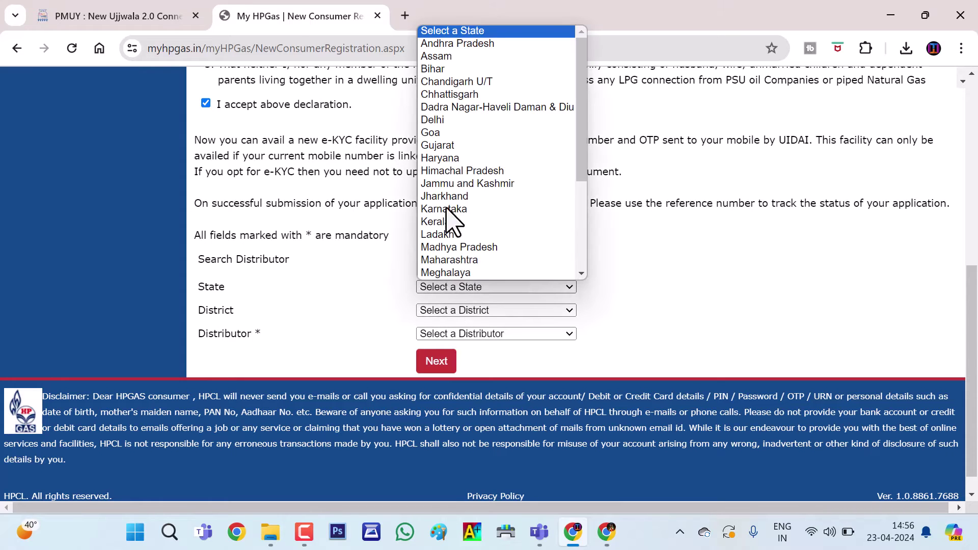
{"action": "scroll", "coordinate": [448, 204], "scroll_direction": "down", "scroll_amount": 3}
{"action": "left_click", "coordinate": [467, 214]}
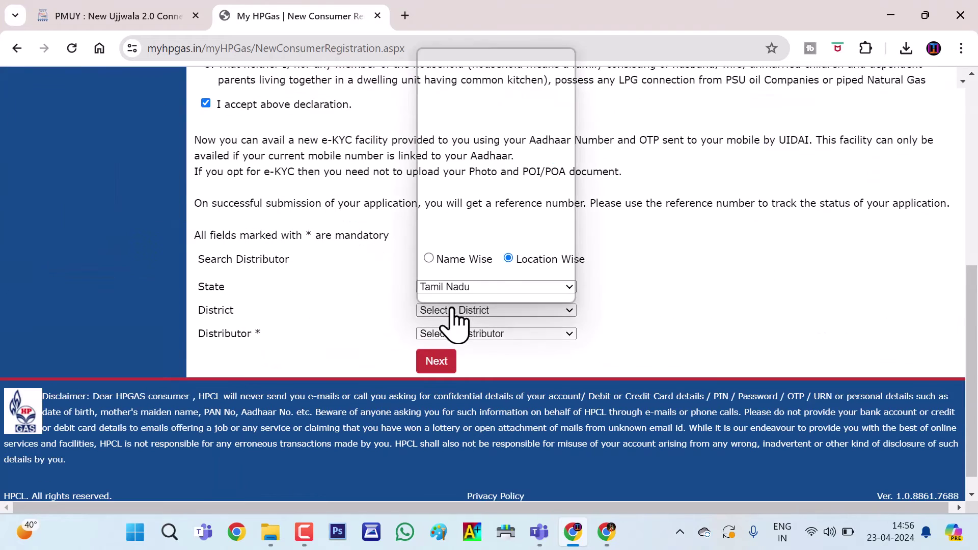
{"action": "left_click", "coordinate": [452, 310]}
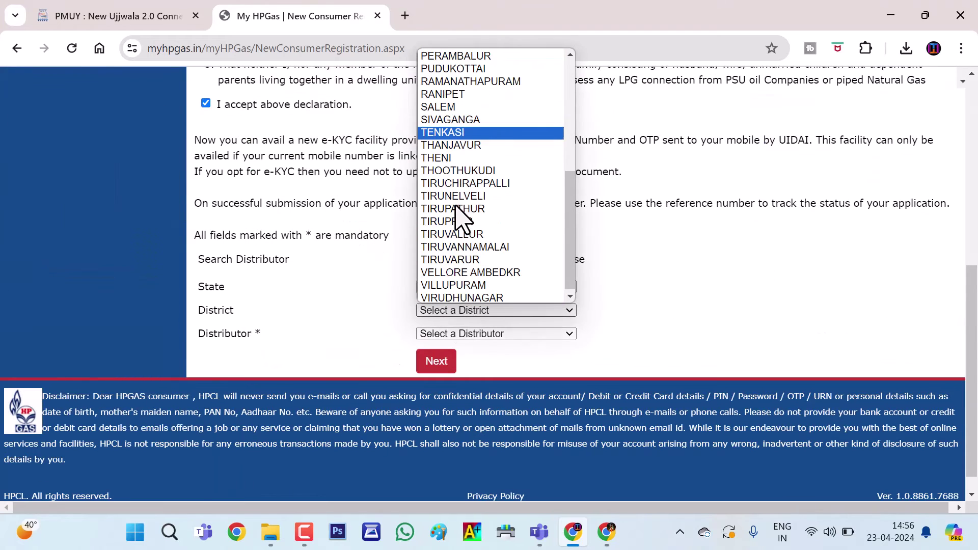
{"action": "left_click", "coordinate": [461, 208]}
- Choose MURUGAN GAS AGENCIES as the distributor and proceed to the Ujjwala KYC application form
{"action": "left_click", "coordinate": [489, 310]}
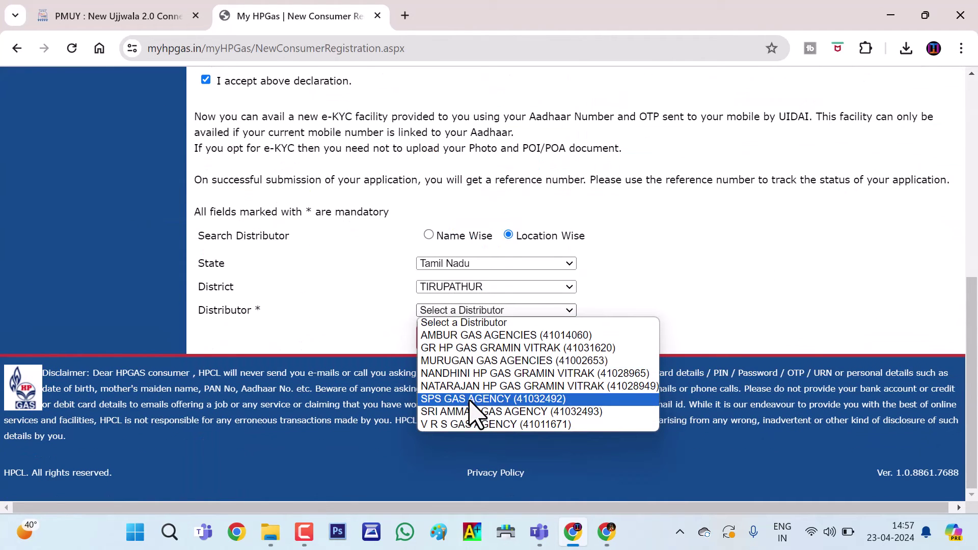
{"action": "left_click", "coordinate": [466, 361]}
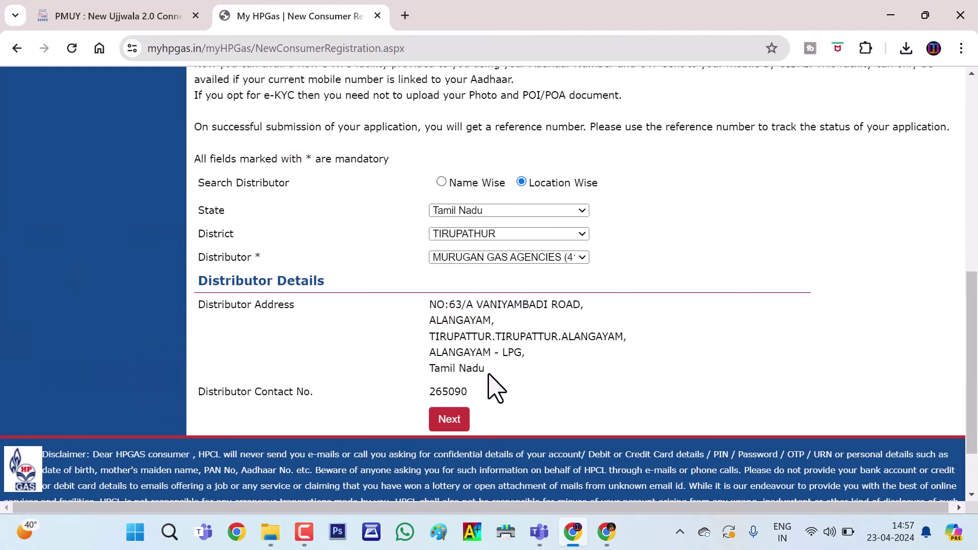
{"action": "scroll", "coordinate": [288, 285], "scroll_direction": "down", "scroll_amount": 2}
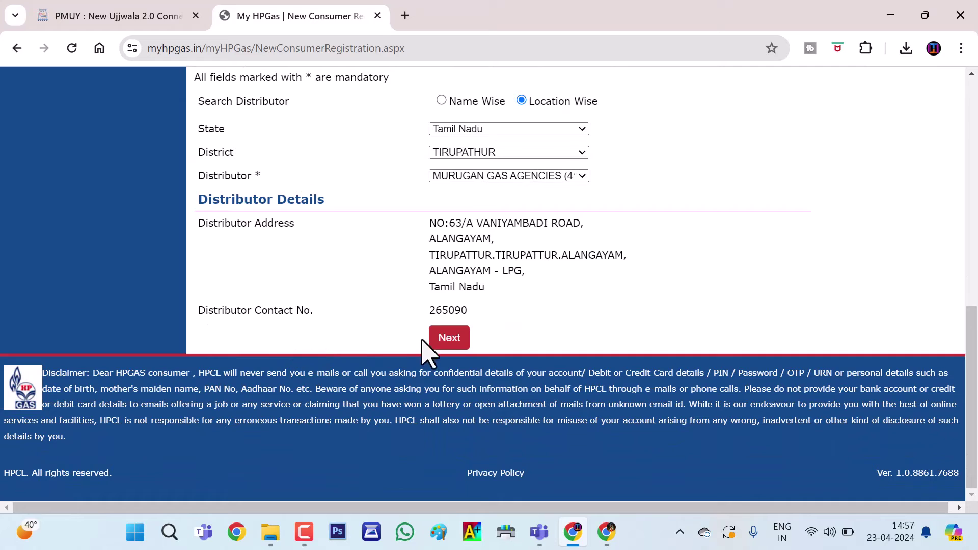
{"action": "left_click", "coordinate": [449, 339]}
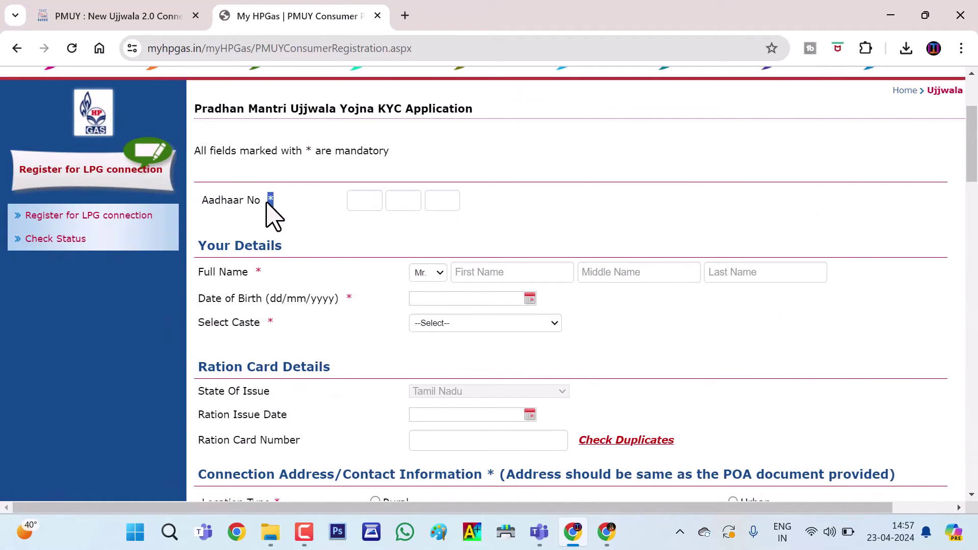
- Examine the mandatory Aadhaar number, full name and date of birth fields of the KYC application
{"action": "scroll", "coordinate": [326, 229], "scroll_direction": "up", "scroll_amount": 2}
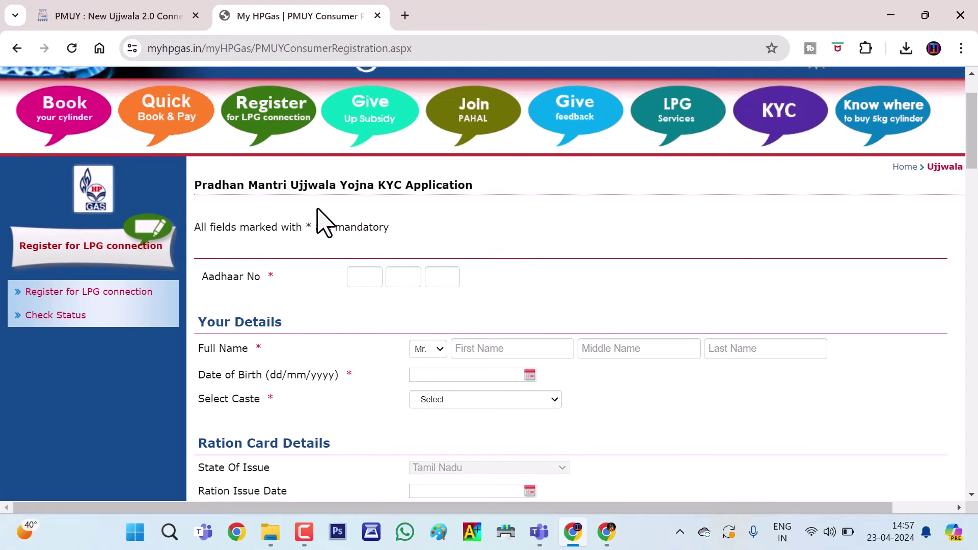
{"action": "scroll", "coordinate": [346, 224], "scroll_direction": "down", "scroll_amount": 2}
{"action": "left_click", "coordinate": [368, 202]}
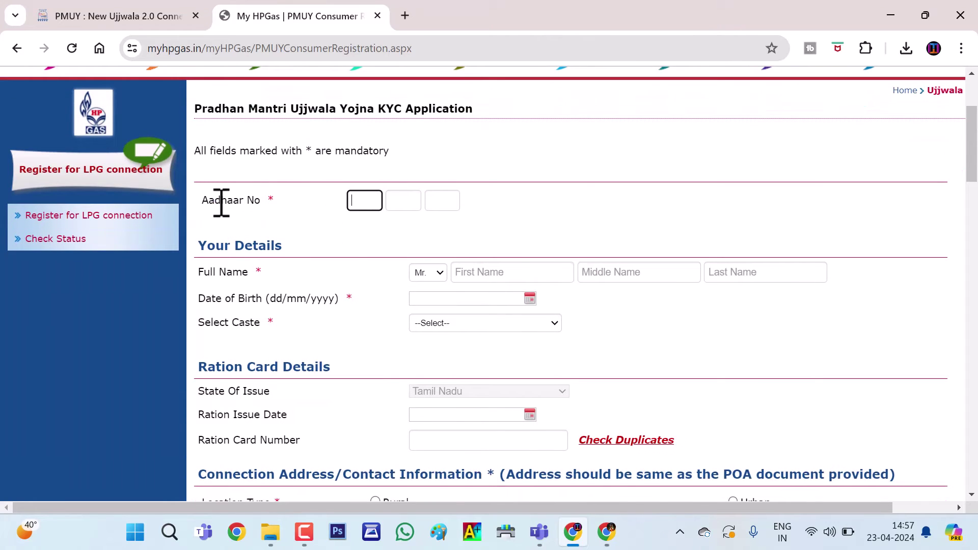
{"action": "left_click_drag", "start_coordinate": [209, 203], "coordinate": [266, 200]}
{"action": "left_click_drag", "start_coordinate": [316, 218], "coordinate": [364, 200]}
{"action": "left_click", "coordinate": [363, 200]}
{"action": "scroll", "coordinate": [419, 204], "scroll_direction": "down", "scroll_amount": 3}
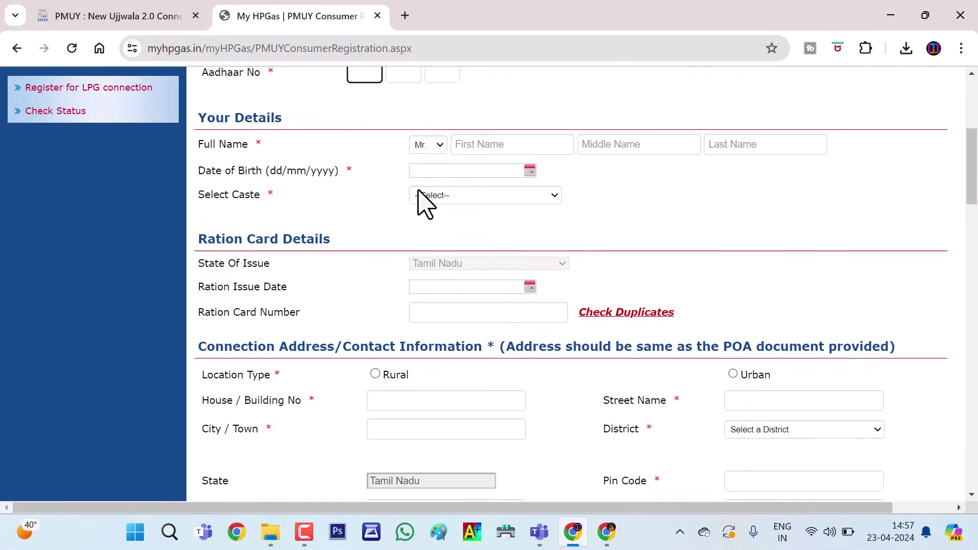
{"action": "scroll", "coordinate": [326, 203], "scroll_direction": "up", "scroll_amount": 2}
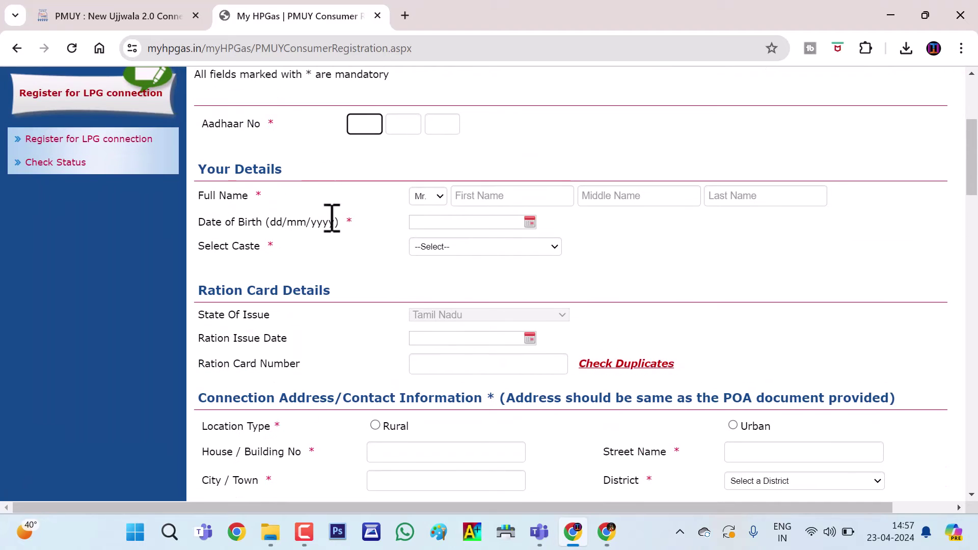
- Set the applicant's caste to Others in the personal details
{"action": "left_click", "coordinate": [483, 197]}
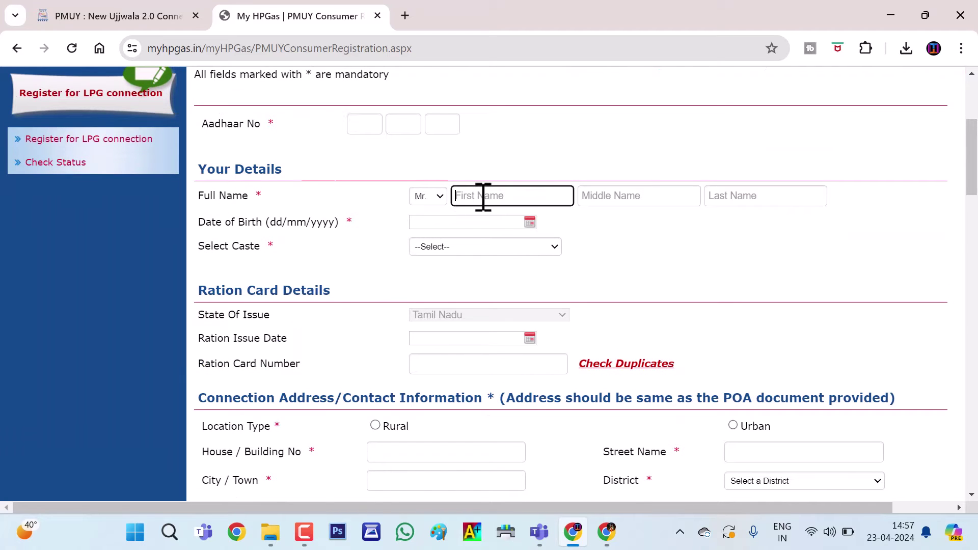
{"action": "left_click", "coordinate": [544, 247]}
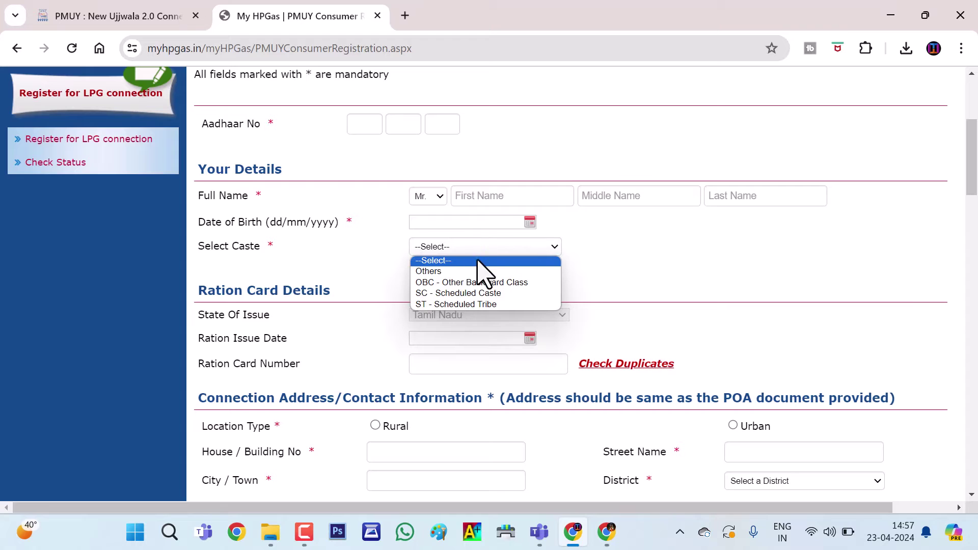
{"action": "left_click", "coordinate": [466, 274]}
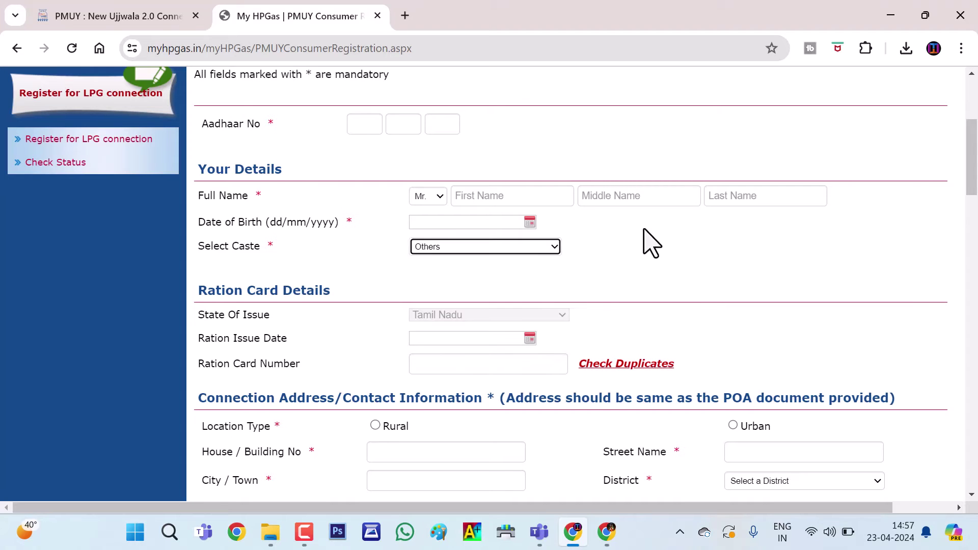
- Review the ration card details, try the duplicate check, and enter a ration card number
{"action": "scroll", "coordinate": [286, 136], "scroll_direction": "down", "scroll_amount": 3}
{"action": "left_click_drag", "start_coordinate": [207, 138], "coordinate": [383, 173]}
{"action": "left_click", "coordinate": [288, 176]}
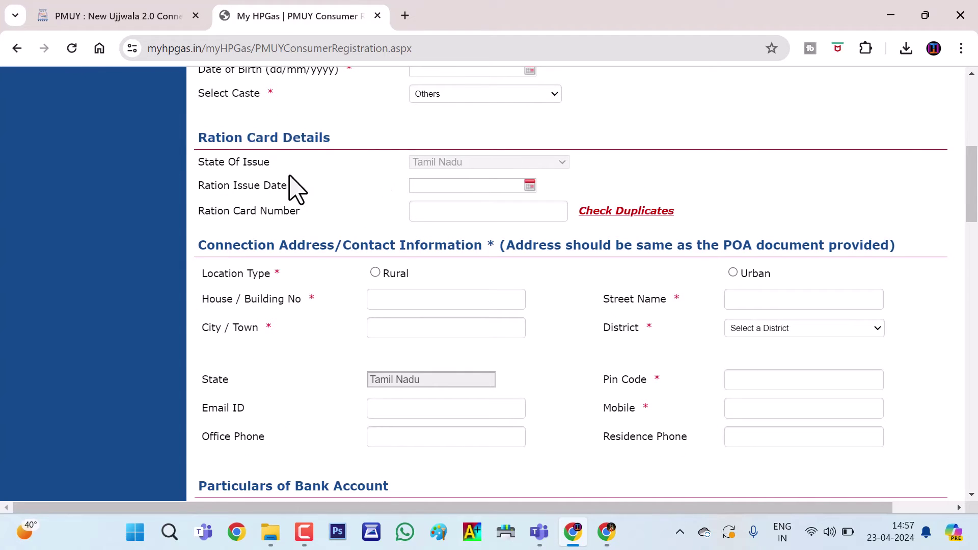
{"action": "left_click_drag", "start_coordinate": [255, 138], "coordinate": [567, 210]}
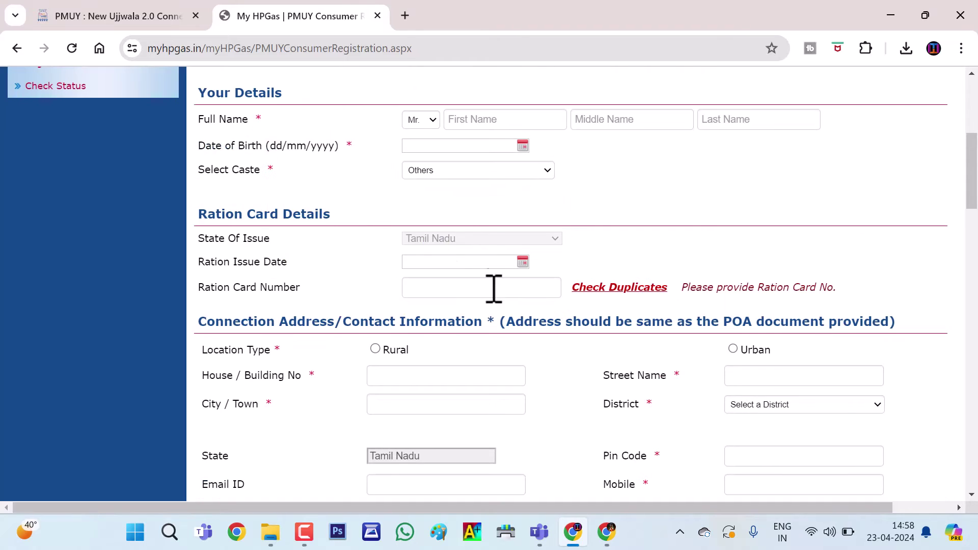
{"action": "left_click", "coordinate": [442, 291]}
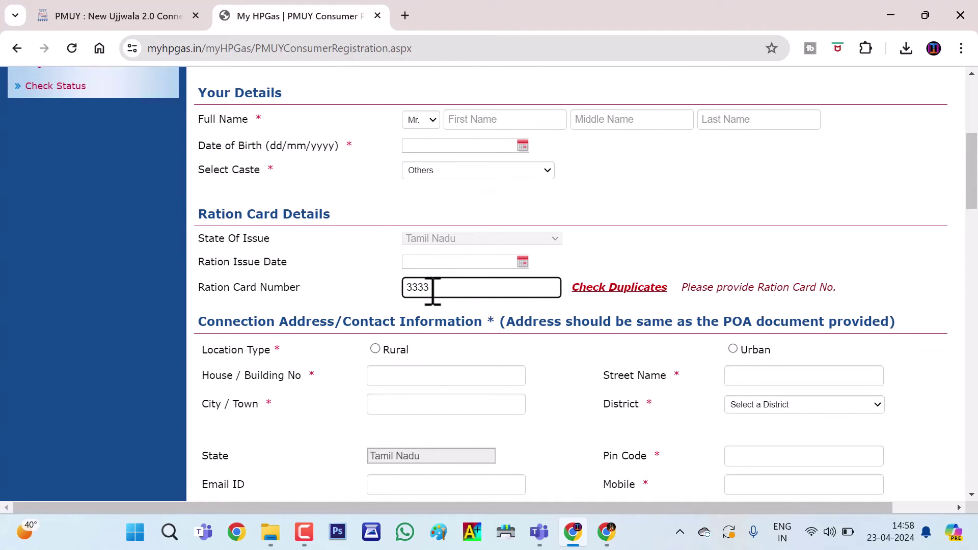
- Set the location type of the connection address to Rural
{"action": "scroll", "coordinate": [593, 247], "scroll_direction": "down", "scroll_amount": 1}
{"action": "scroll", "coordinate": [526, 208], "scroll_direction": "down", "scroll_amount": 1}
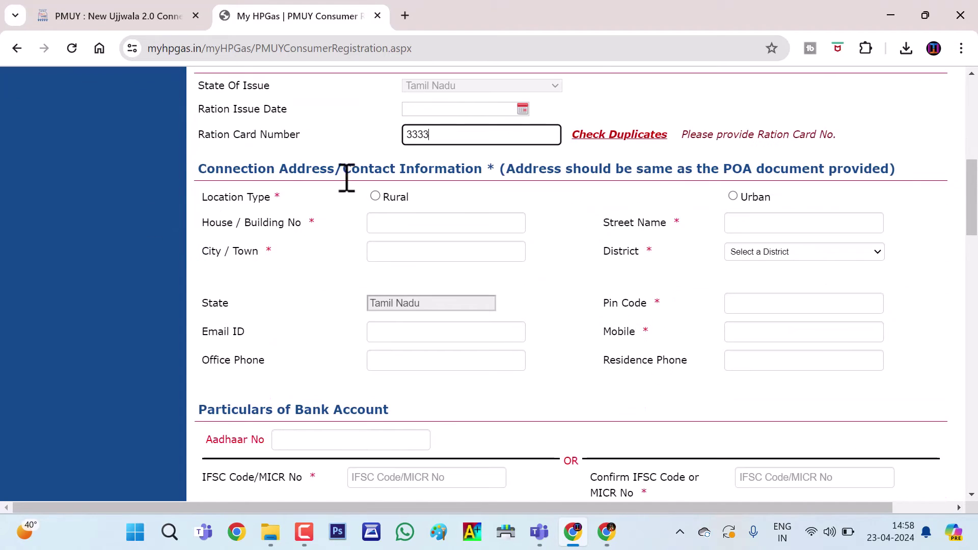
{"action": "left_click_drag", "start_coordinate": [345, 175], "coordinate": [491, 207]}
{"action": "left_click", "coordinate": [686, 225]}
{"action": "left_click", "coordinate": [732, 197]}
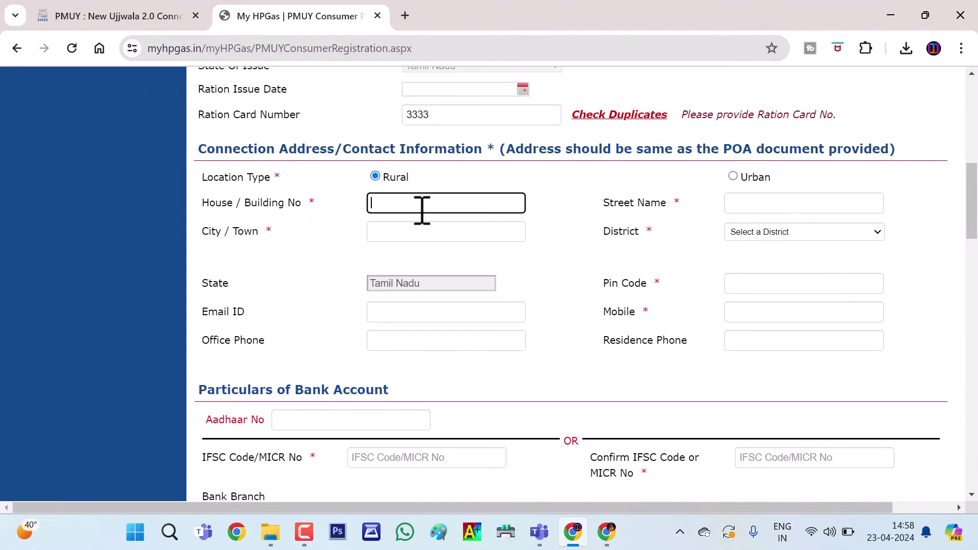
- Go through the street and city fields and set the connection address district to TIRUPATHUR
{"action": "left_click", "coordinate": [751, 206]}
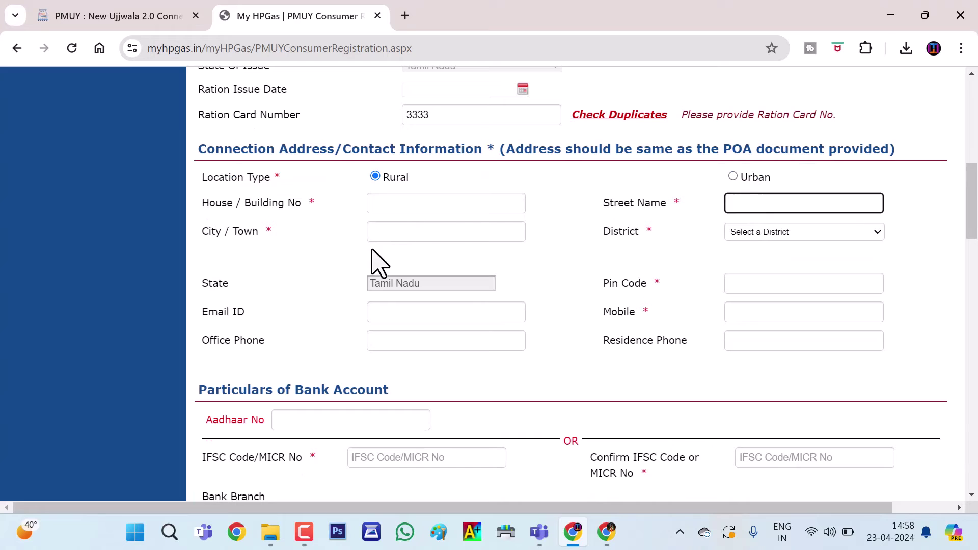
{"action": "left_click", "coordinate": [463, 233]}
{"action": "left_click", "coordinate": [787, 234]}
{"action": "scroll", "coordinate": [772, 366], "scroll_direction": "down", "scroll_amount": 4}
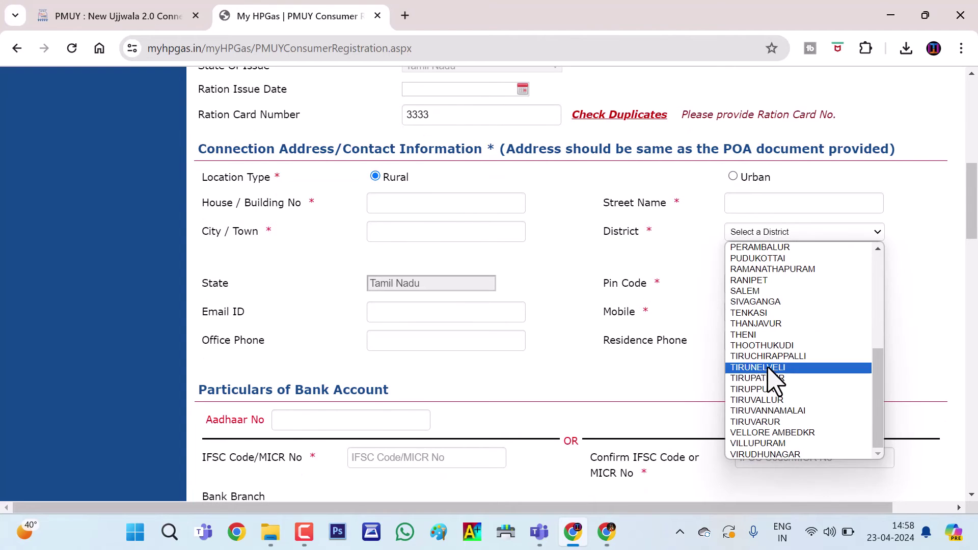
{"action": "left_click", "coordinate": [773, 379]}
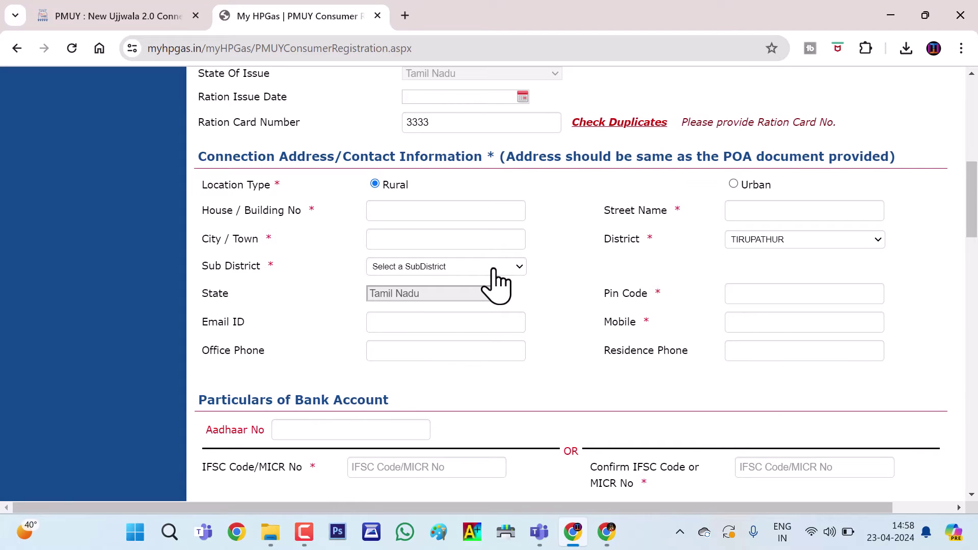
- Try entering an Aadhaar number in the bank account particulars
{"action": "scroll", "coordinate": [497, 282], "scroll_direction": "down", "scroll_amount": 3}
{"action": "left_click", "coordinate": [404, 279]}
{"action": "type", "text": "790"}
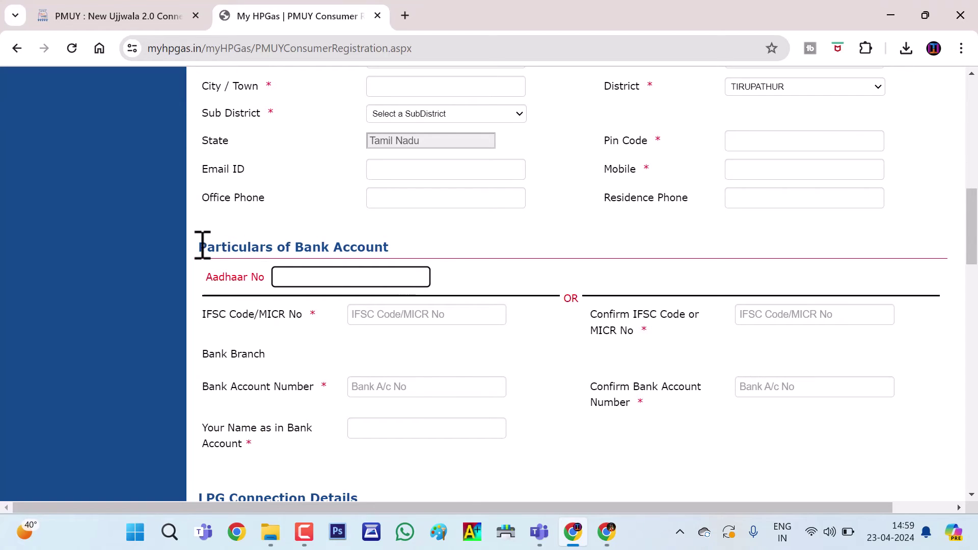
{"action": "left_click_drag", "start_coordinate": [199, 246], "coordinate": [447, 249]}
{"action": "left_click", "coordinate": [349, 276]}
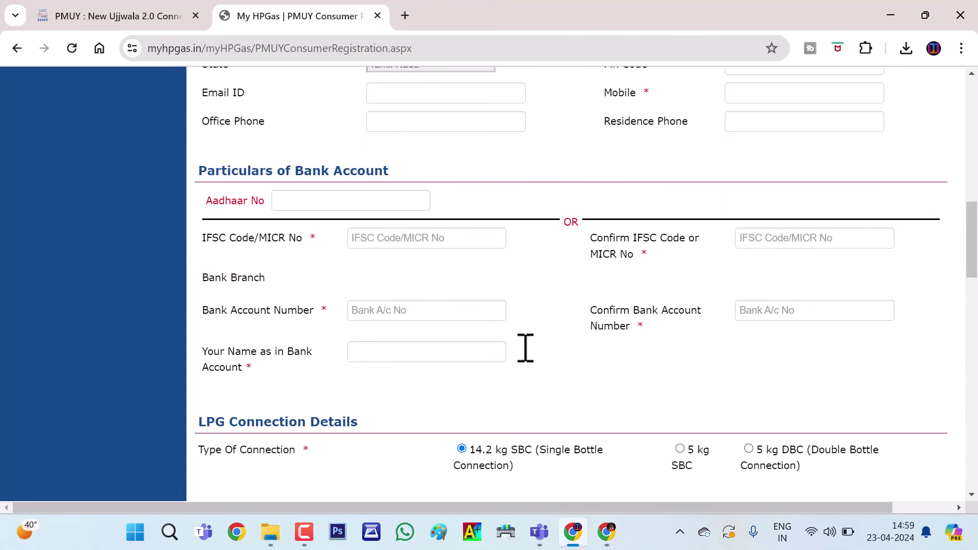
- Review the IFSC code and account number fields, and enter the applicant's name as in the bank account
{"action": "left_click_drag", "start_coordinate": [553, 346], "coordinate": [229, 245]}
{"action": "left_click", "coordinate": [489, 371]}
{"action": "left_click", "coordinate": [399, 238]}
{"action": "left_click", "coordinate": [781, 238]}
{"action": "left_click", "coordinate": [396, 317]}
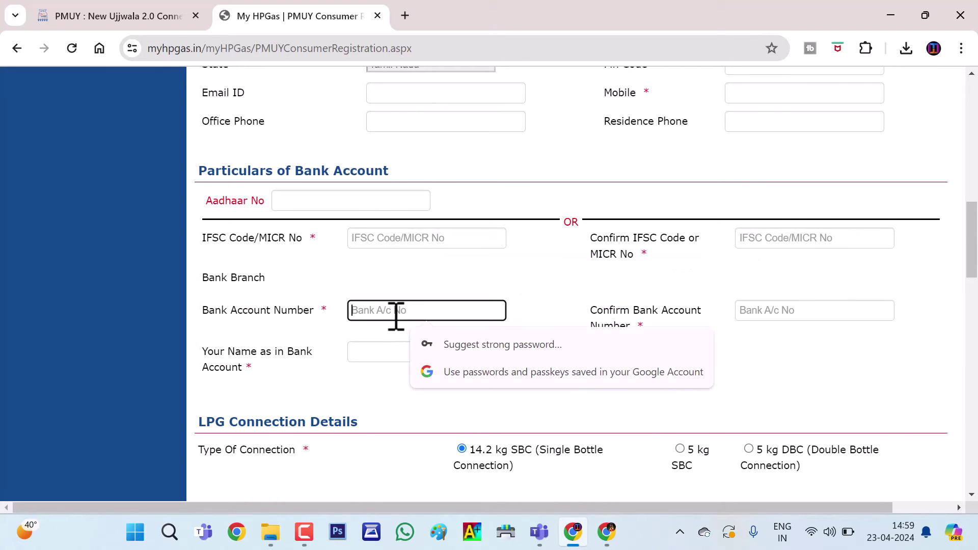
{"action": "left_click", "coordinate": [338, 403]}
{"action": "left_click", "coordinate": [368, 358]}
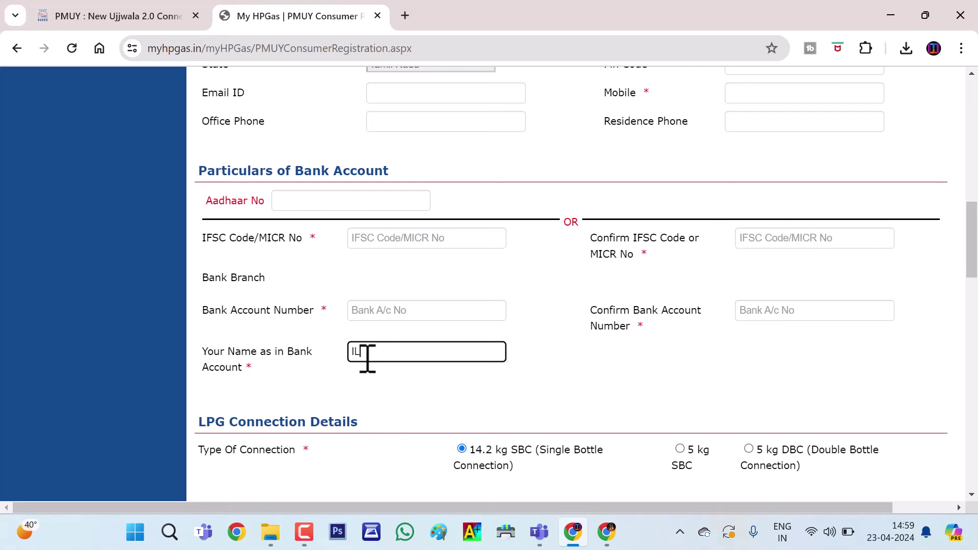
- Examine the LPG connection type options: 14.2 kg SBC, 5 kg SBC and 5 kg DBC
{"action": "scroll", "coordinate": [421, 229], "scroll_direction": "down", "scroll_amount": 4}
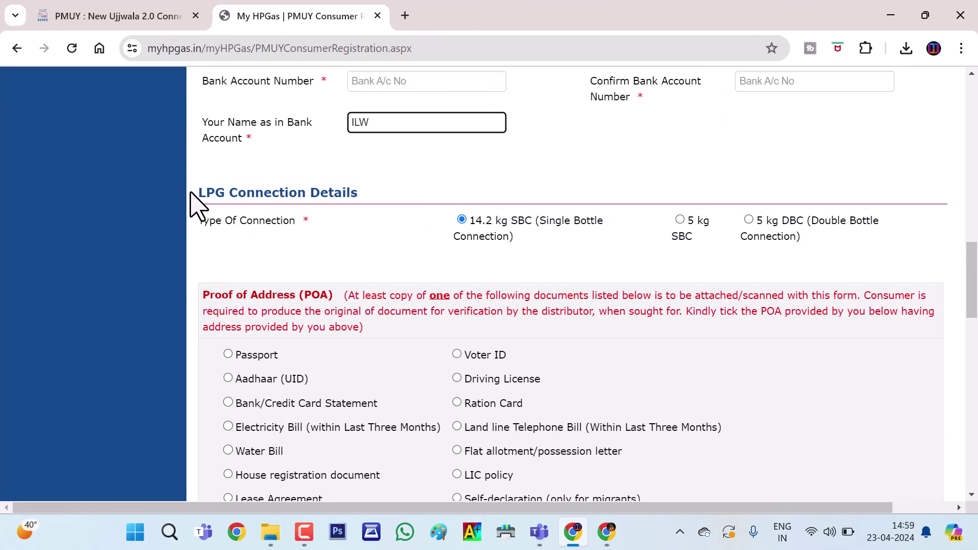
{"action": "left_click_drag", "start_coordinate": [198, 194], "coordinate": [382, 240]}
{"action": "left_click", "coordinate": [383, 240]}
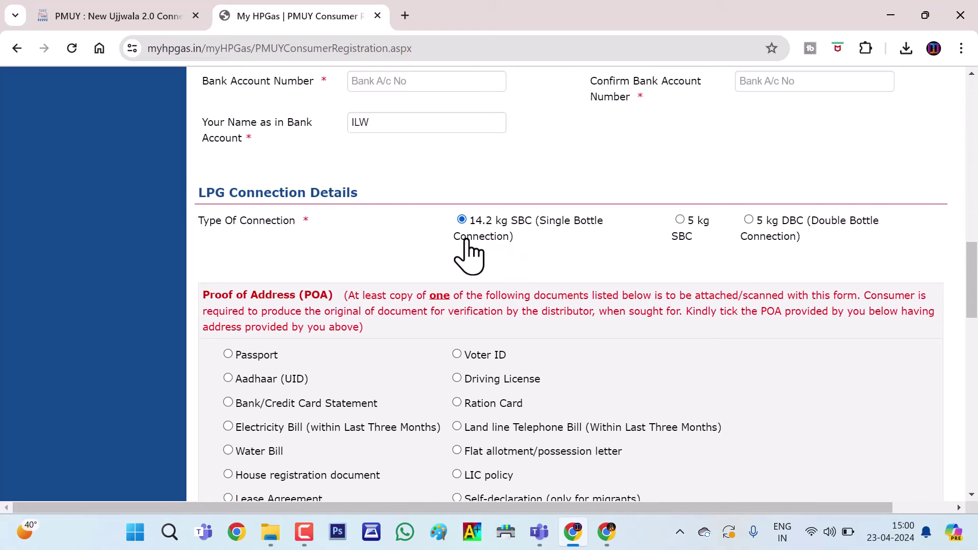
{"action": "left_click_drag", "start_coordinate": [193, 225], "coordinate": [271, 235]}
{"action": "left_click", "coordinate": [395, 245]}
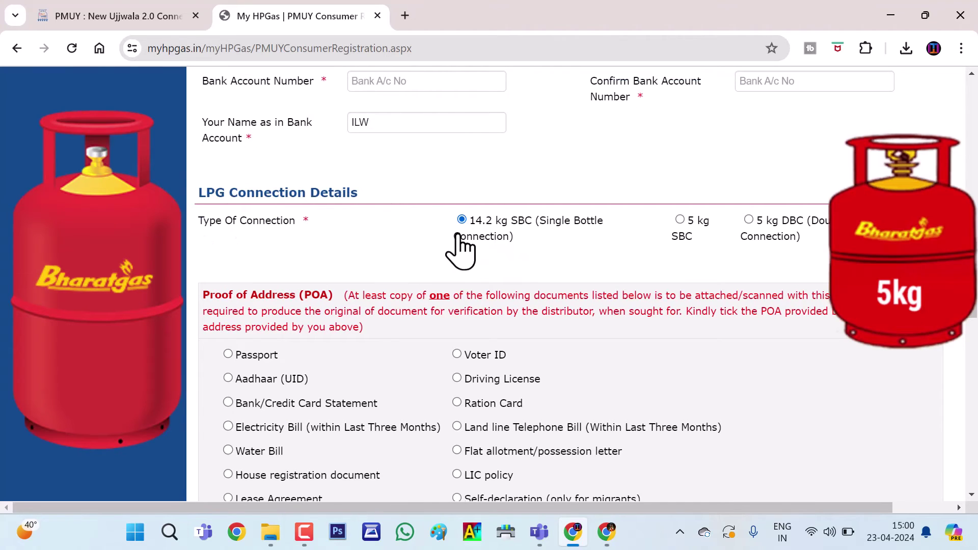
{"action": "scroll", "coordinate": [336, 209], "scroll_direction": "down", "scroll_amount": 3}
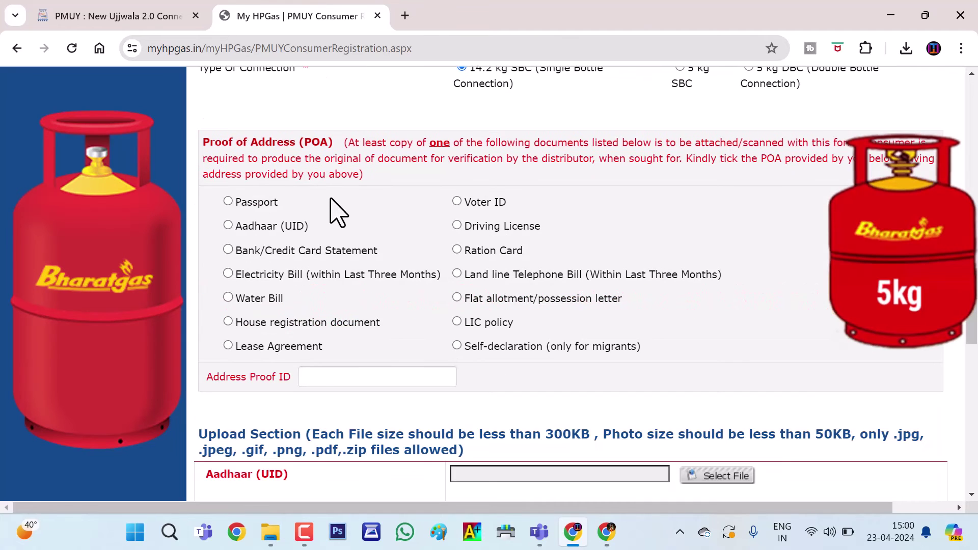
{"action": "scroll", "coordinate": [421, 217], "scroll_direction": "up", "scroll_amount": 8}
{"action": "scroll", "coordinate": [443, 233], "scroll_direction": "down", "scroll_amount": 7}
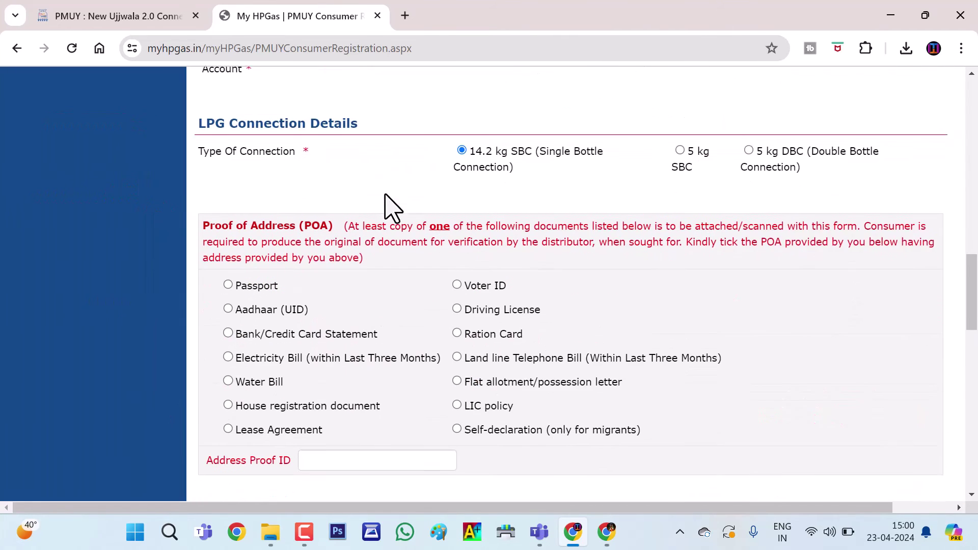
- Select Aadhaar (UID) as the proof of address and go to the Address Proof ID field
{"action": "scroll", "coordinate": [389, 207], "scroll_direction": "down", "scroll_amount": 2}
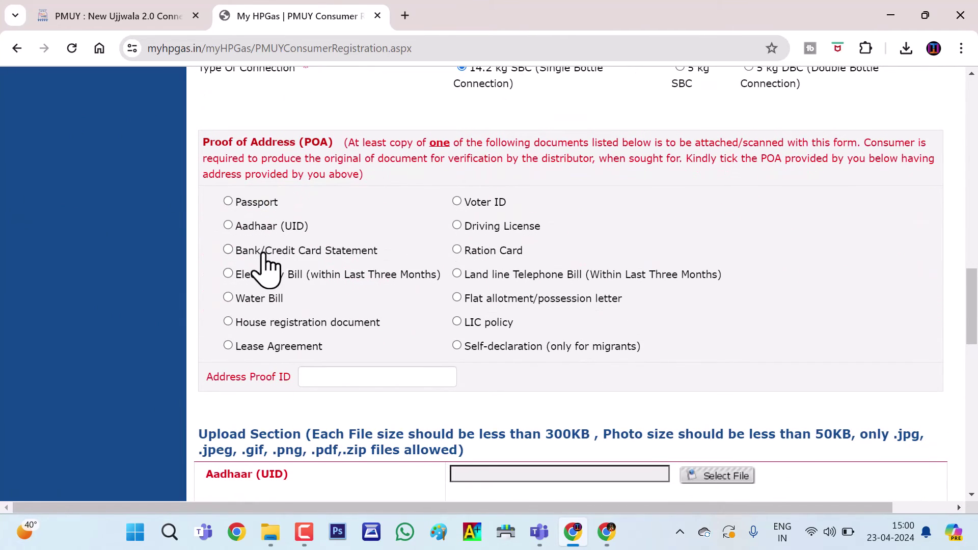
{"action": "left_click", "coordinate": [229, 226]}
{"action": "scroll", "coordinate": [338, 328], "scroll_direction": "down", "scroll_amount": 2}
{"action": "left_click", "coordinate": [388, 300]}
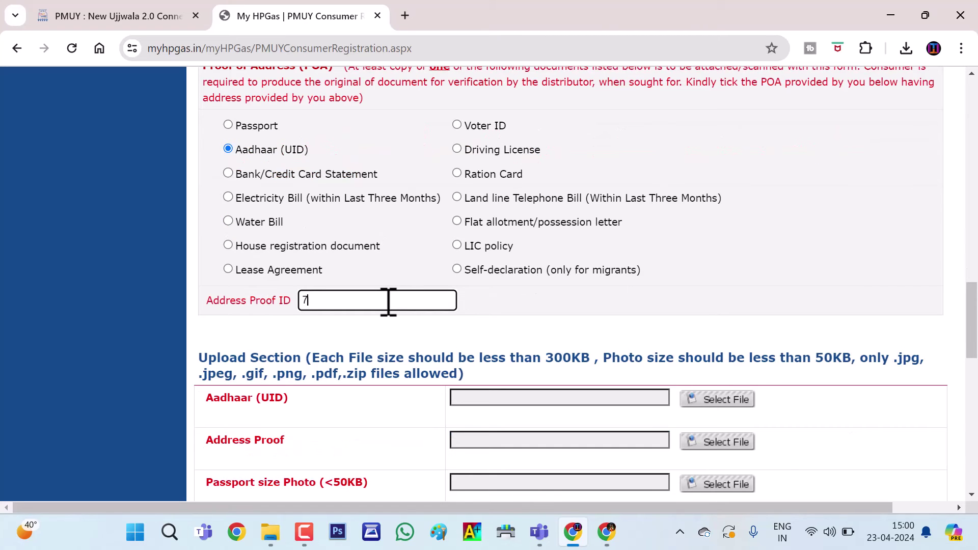
- Open the file chooser for the Aadhaar (UID) upload, cancel it, and review the remaining document uploads
{"action": "scroll", "coordinate": [356, 275], "scroll_direction": "down", "scroll_amount": 3}
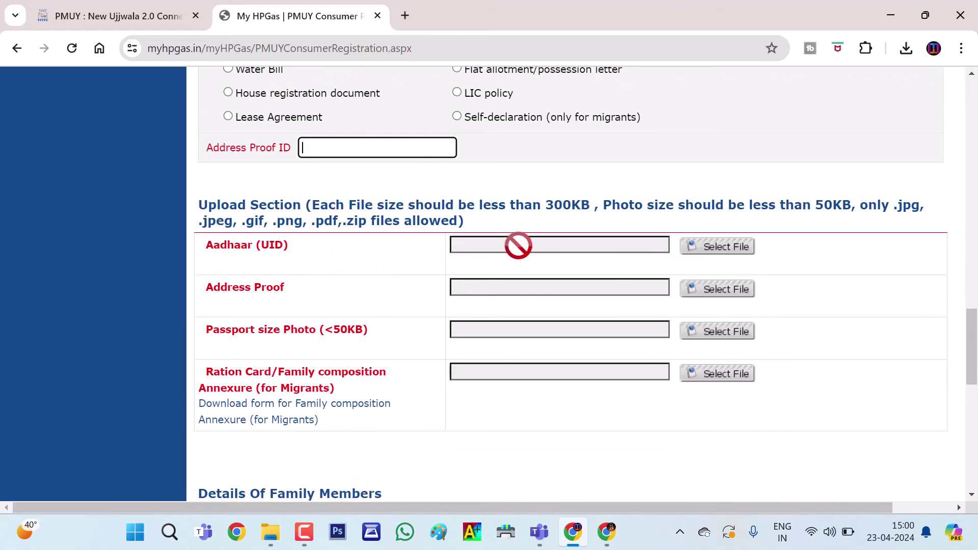
{"action": "left_click", "coordinate": [717, 247]}
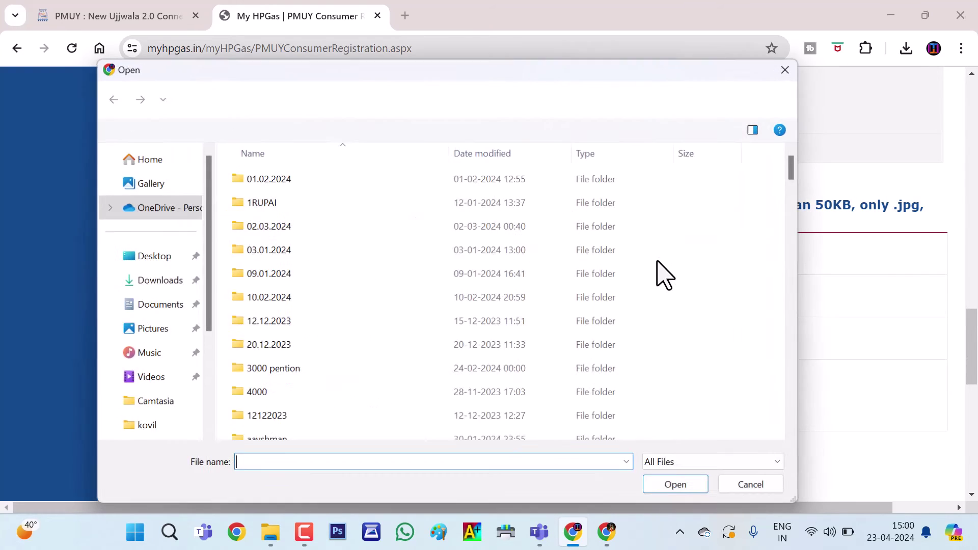
{"action": "left_click", "coordinate": [746, 484]}
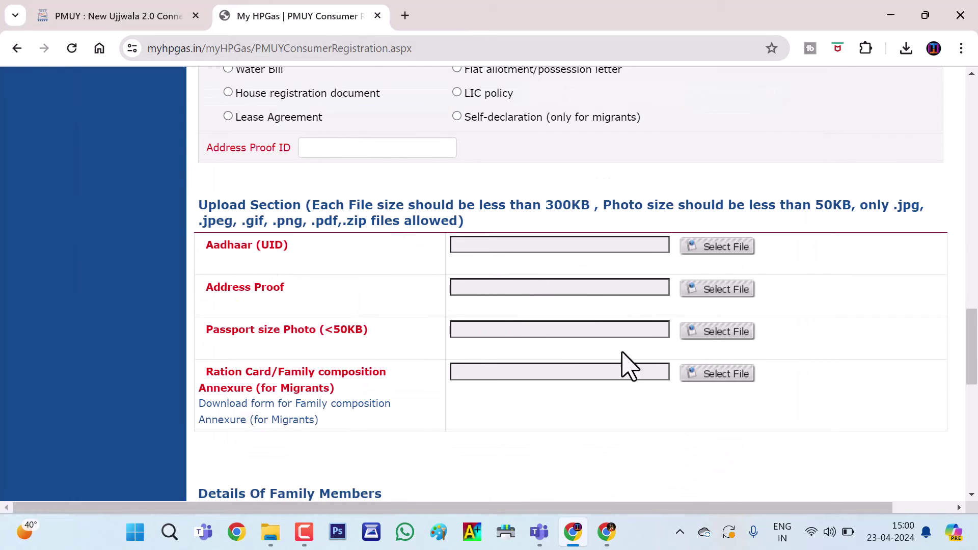
{"action": "scroll", "coordinate": [350, 262], "scroll_direction": "down", "scroll_amount": 3}
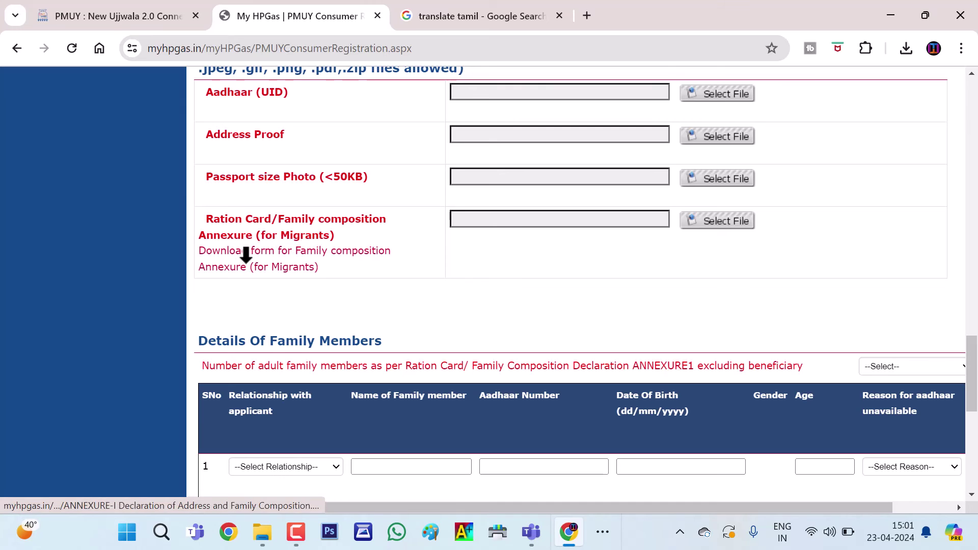
{"action": "scroll", "coordinate": [474, 203], "scroll_direction": "down", "scroll_amount": 4}
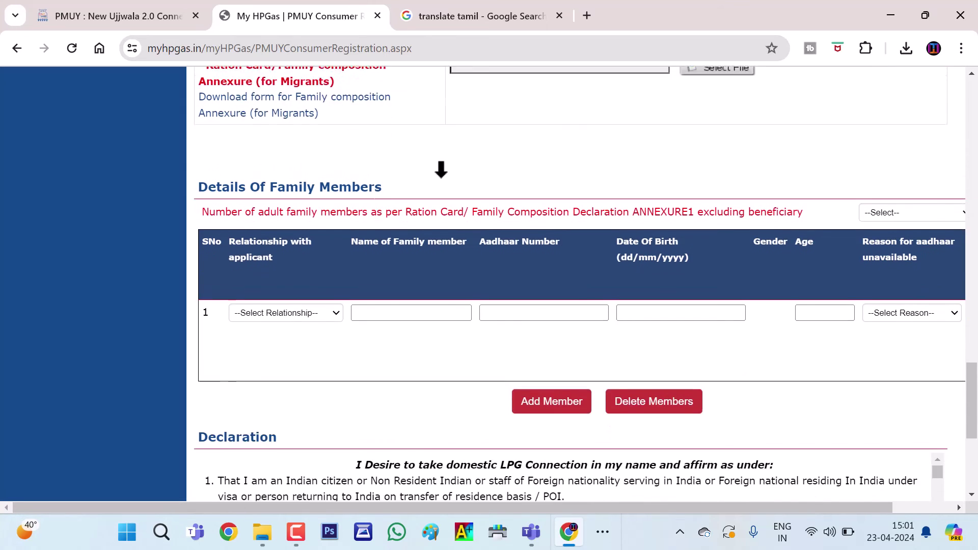
- Examine the relationship options for the first entry under Details Of Family Members
{"action": "left_click_drag", "start_coordinate": [192, 106], "coordinate": [411, 107]}
{"action": "left_click", "coordinate": [434, 94]}
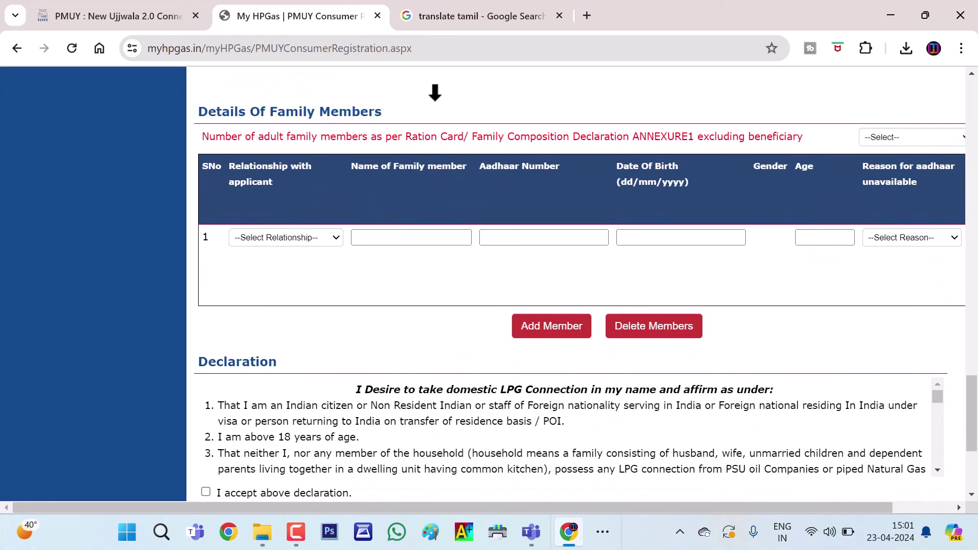
{"action": "left_click", "coordinate": [304, 235]}
{"action": "scroll", "coordinate": [292, 289], "scroll_direction": "down", "scroll_amount": 2}
{"action": "left_click", "coordinate": [365, 255]}
{"action": "left_click", "coordinate": [286, 234]}
{"action": "scroll", "coordinate": [285, 306], "scroll_direction": "down", "scroll_amount": 2}
{"action": "scroll", "coordinate": [286, 289], "scroll_direction": "down", "scroll_amount": 1}
{"action": "scroll", "coordinate": [305, 341], "scroll_direction": "up", "scroll_amount": 1}
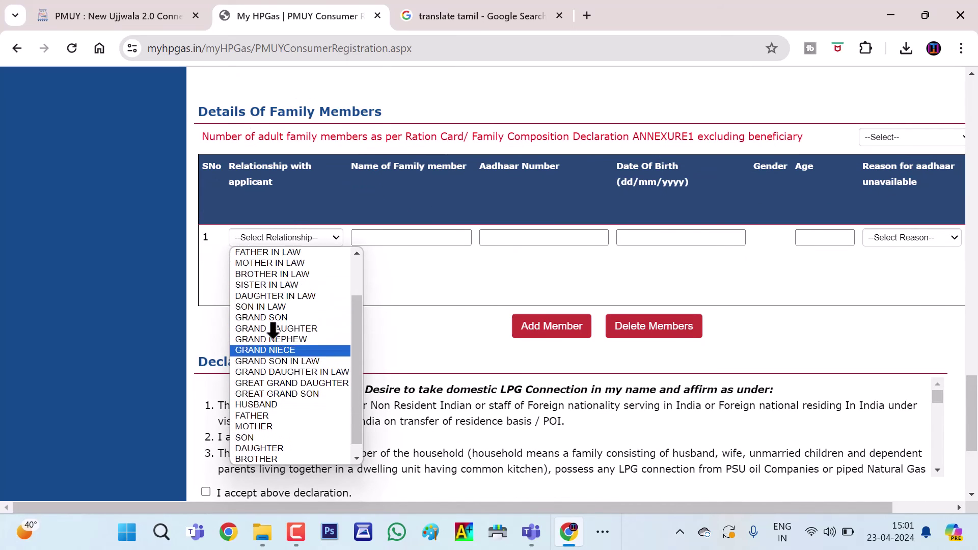
- Go through the name, Aadhaar number and date of birth fields of the first family member
{"action": "left_click", "coordinate": [406, 235]}
{"action": "left_click", "coordinate": [559, 237]}
{"action": "left_click", "coordinate": [683, 235]}
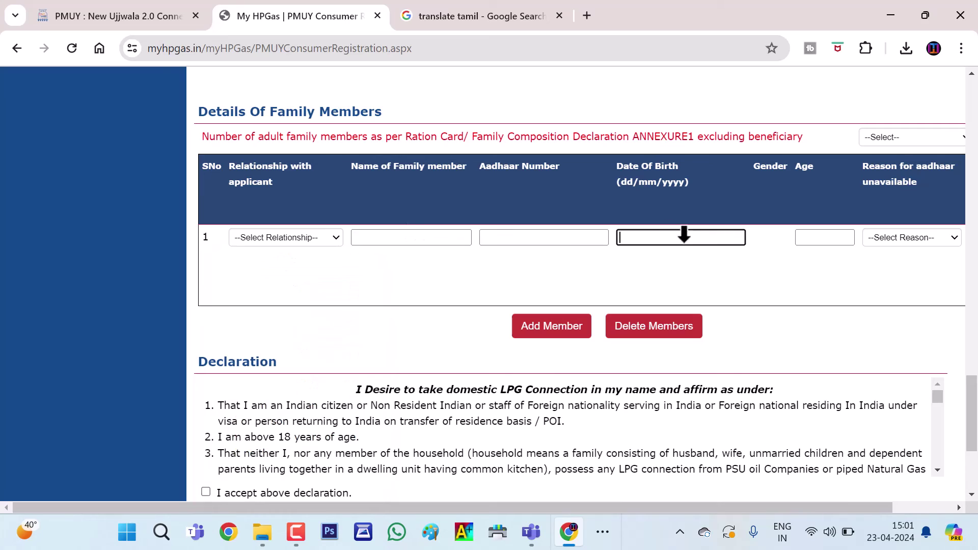
{"action": "left_click", "coordinate": [514, 242]}
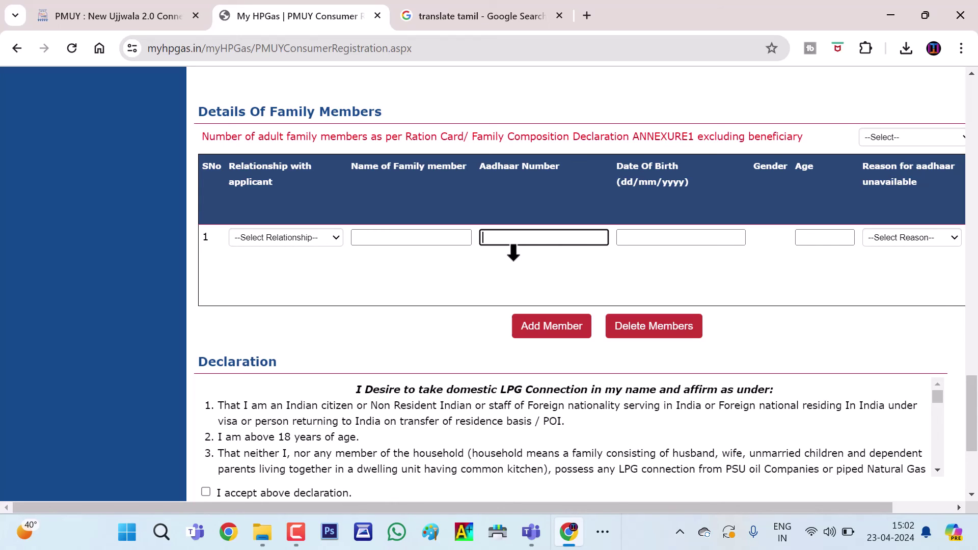
- Accept the declaration at the end of the PMUY application form
{"action": "scroll", "coordinate": [509, 249], "scroll_direction": "down", "scroll_amount": 1}
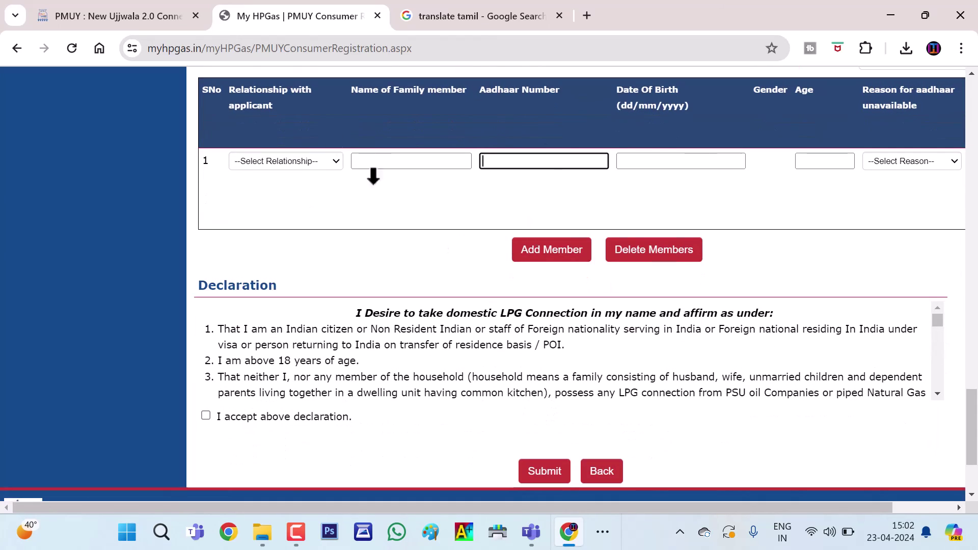
{"action": "scroll", "coordinate": [458, 193], "scroll_direction": "down", "scroll_amount": 2}
{"action": "left_click", "coordinate": [206, 282]}
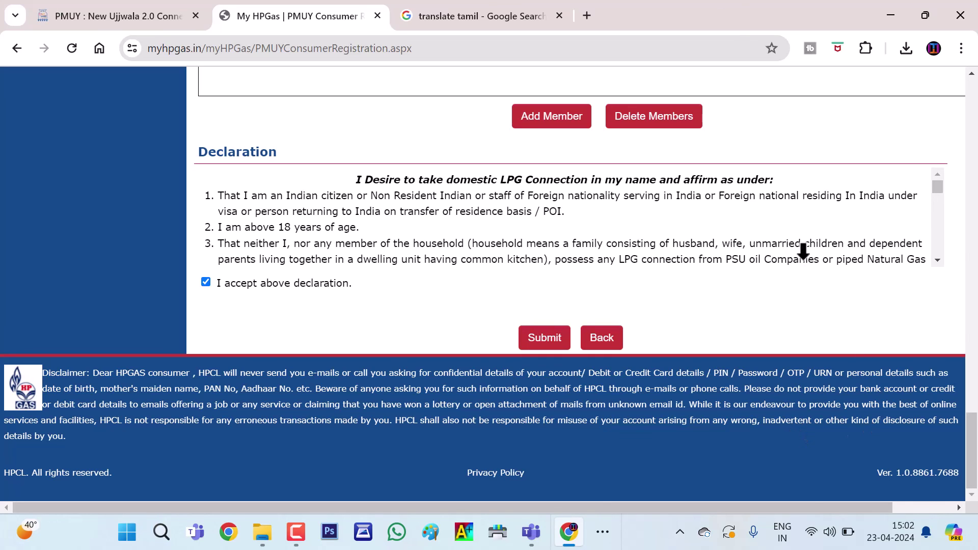
- Return to the PMUY Ujjwala 2.0 page offering the Indane, Bharatgas and HP Gas application choices
{"action": "scroll", "coordinate": [790, 214], "scroll_direction": "down", "scroll_amount": 8}
{"action": "scroll", "coordinate": [789, 218], "scroll_direction": "up", "scroll_amount": 8}
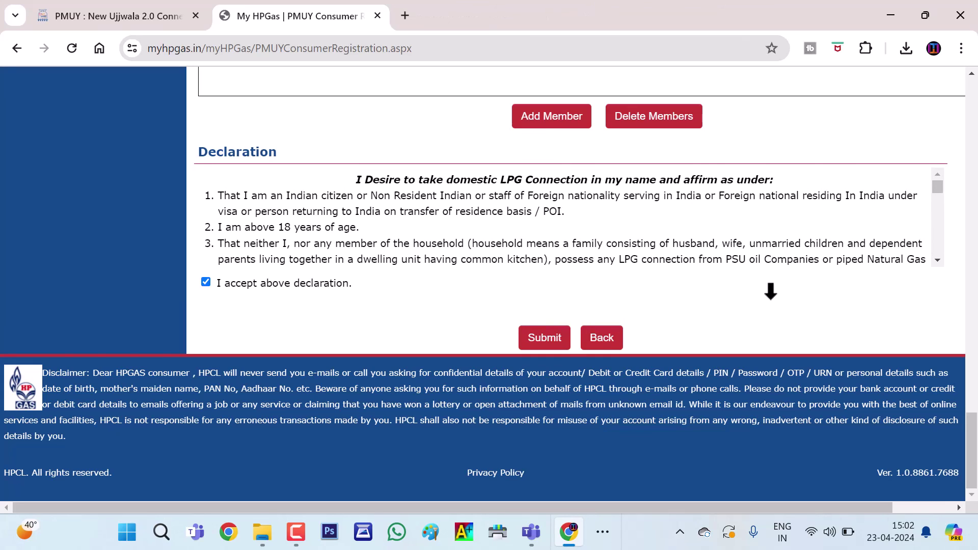
{"action": "left_click", "coordinate": [133, 16]}
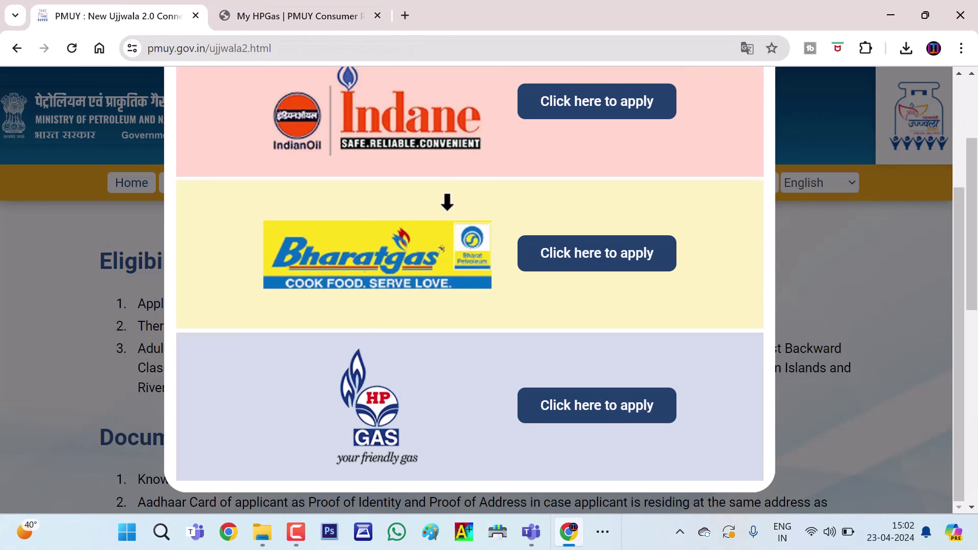